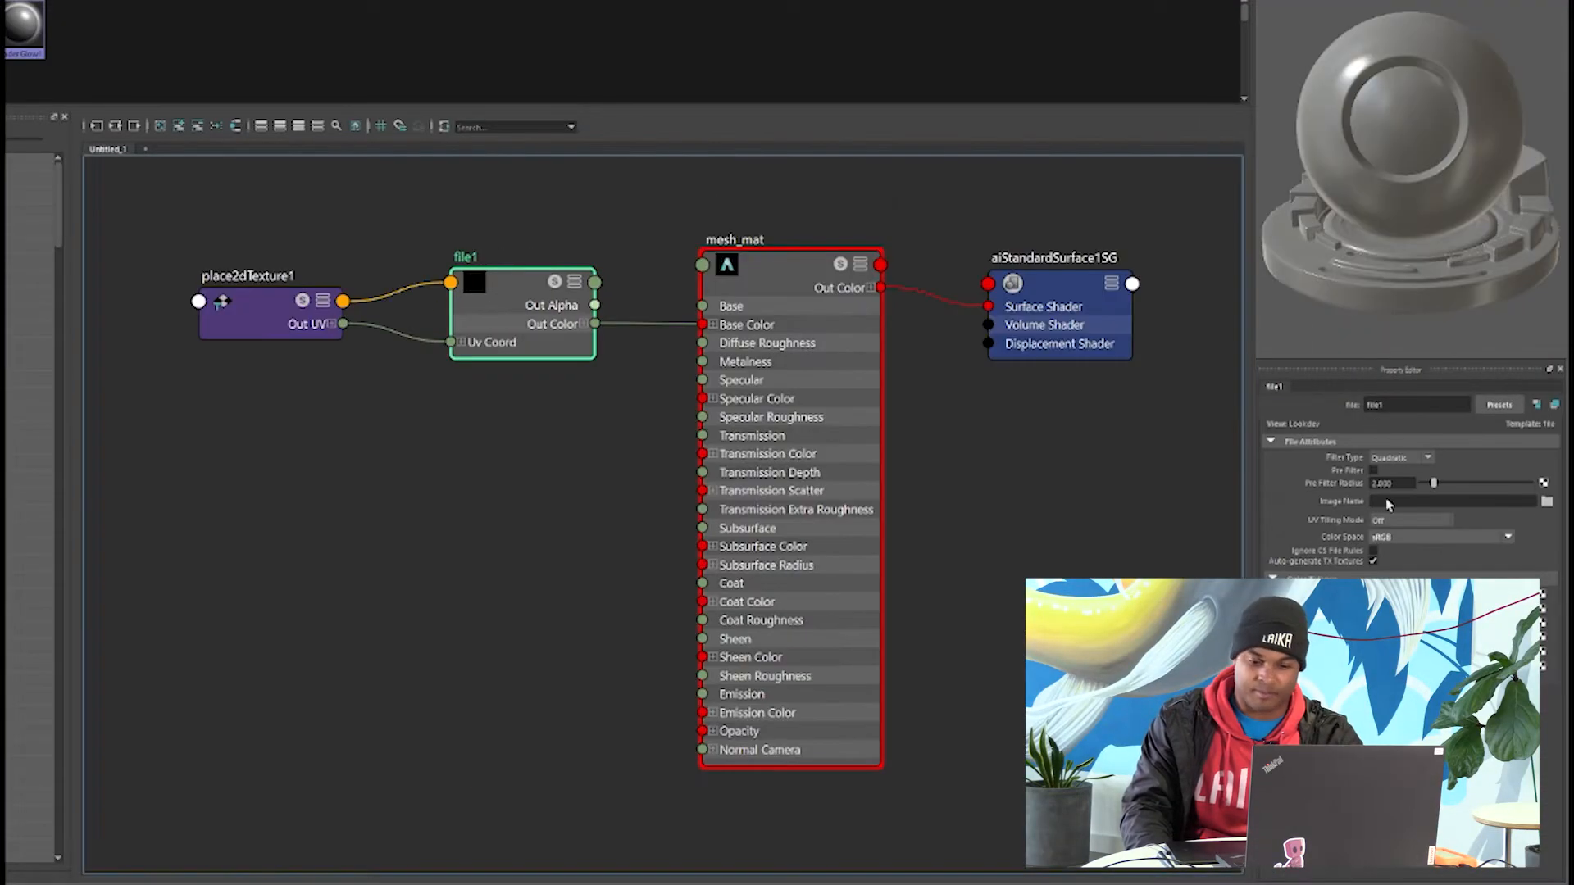
Build out the mesh_mat shading network with four file textures, a bump2d node and a displacement shader connected to the shading group.
click(1547, 500)
double_click(729, 300)
double_click(744, 713)
click(1395, 521)
click(1398, 560)
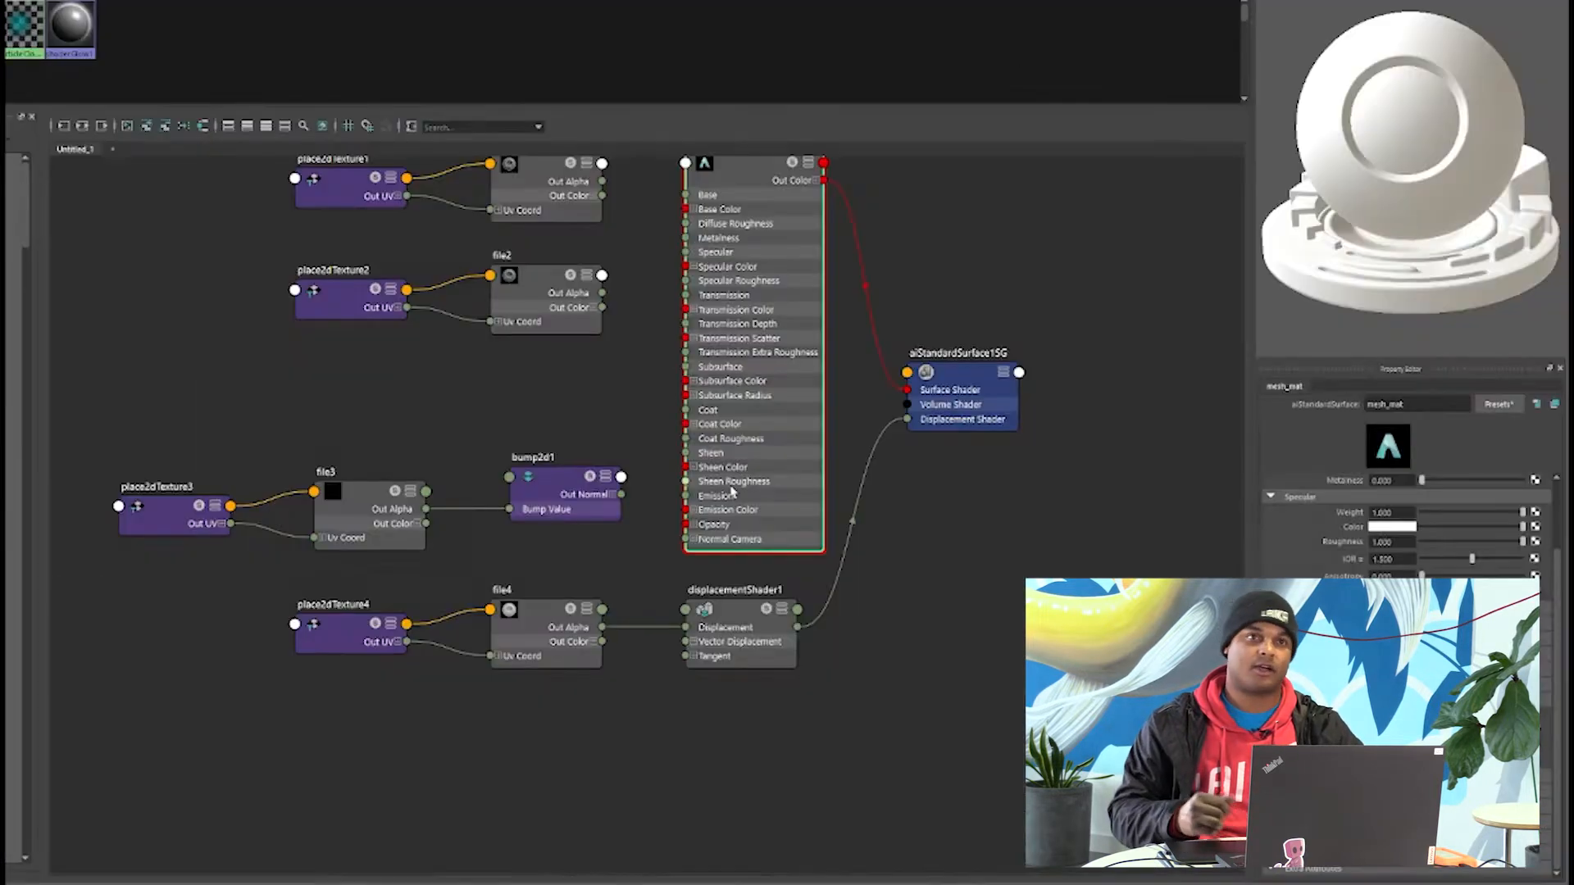
drag(612, 316, 687, 378)
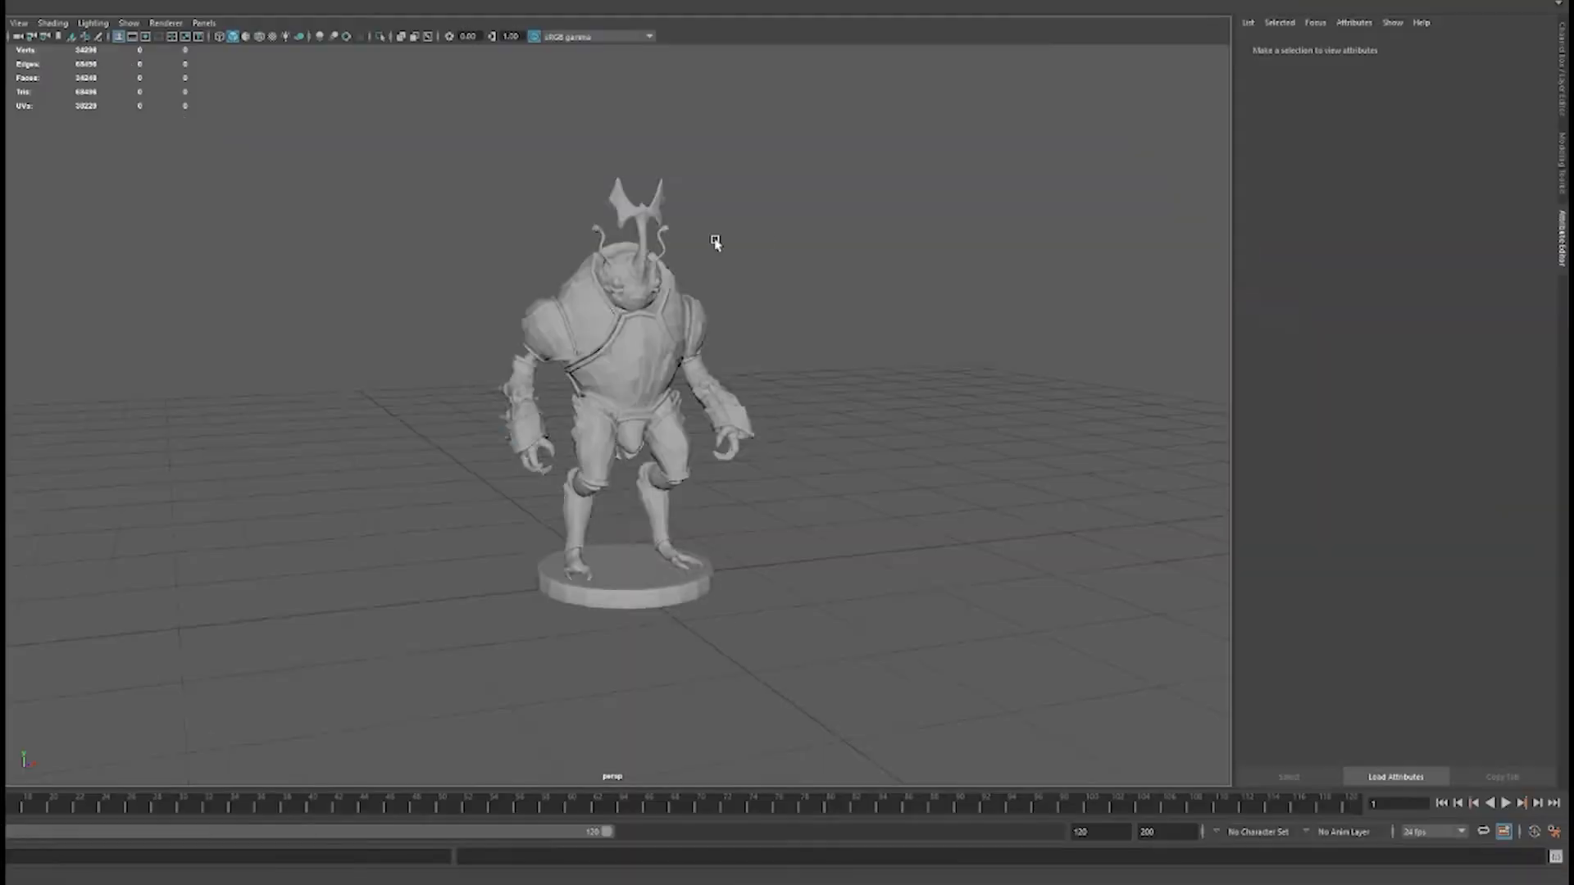
Remove the imported namespace from the bug character mesh's name and soften its edges.
right_drag(621, 353, 566, 307)
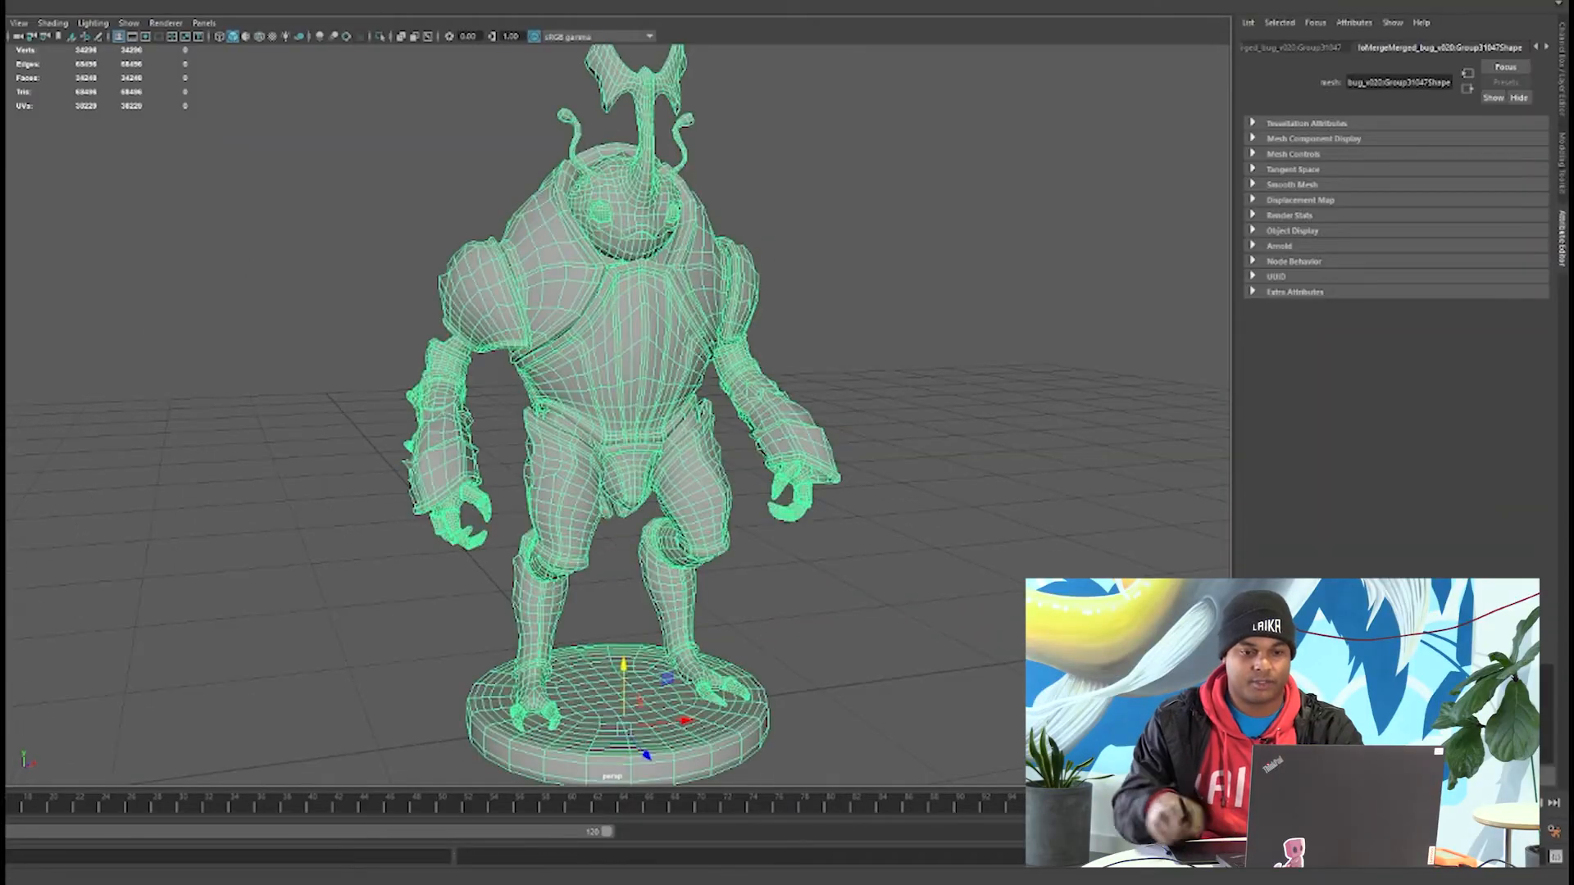
click(234, 210)
click(734, 179)
click(830, 187)
click(592, 407)
click(805, 319)
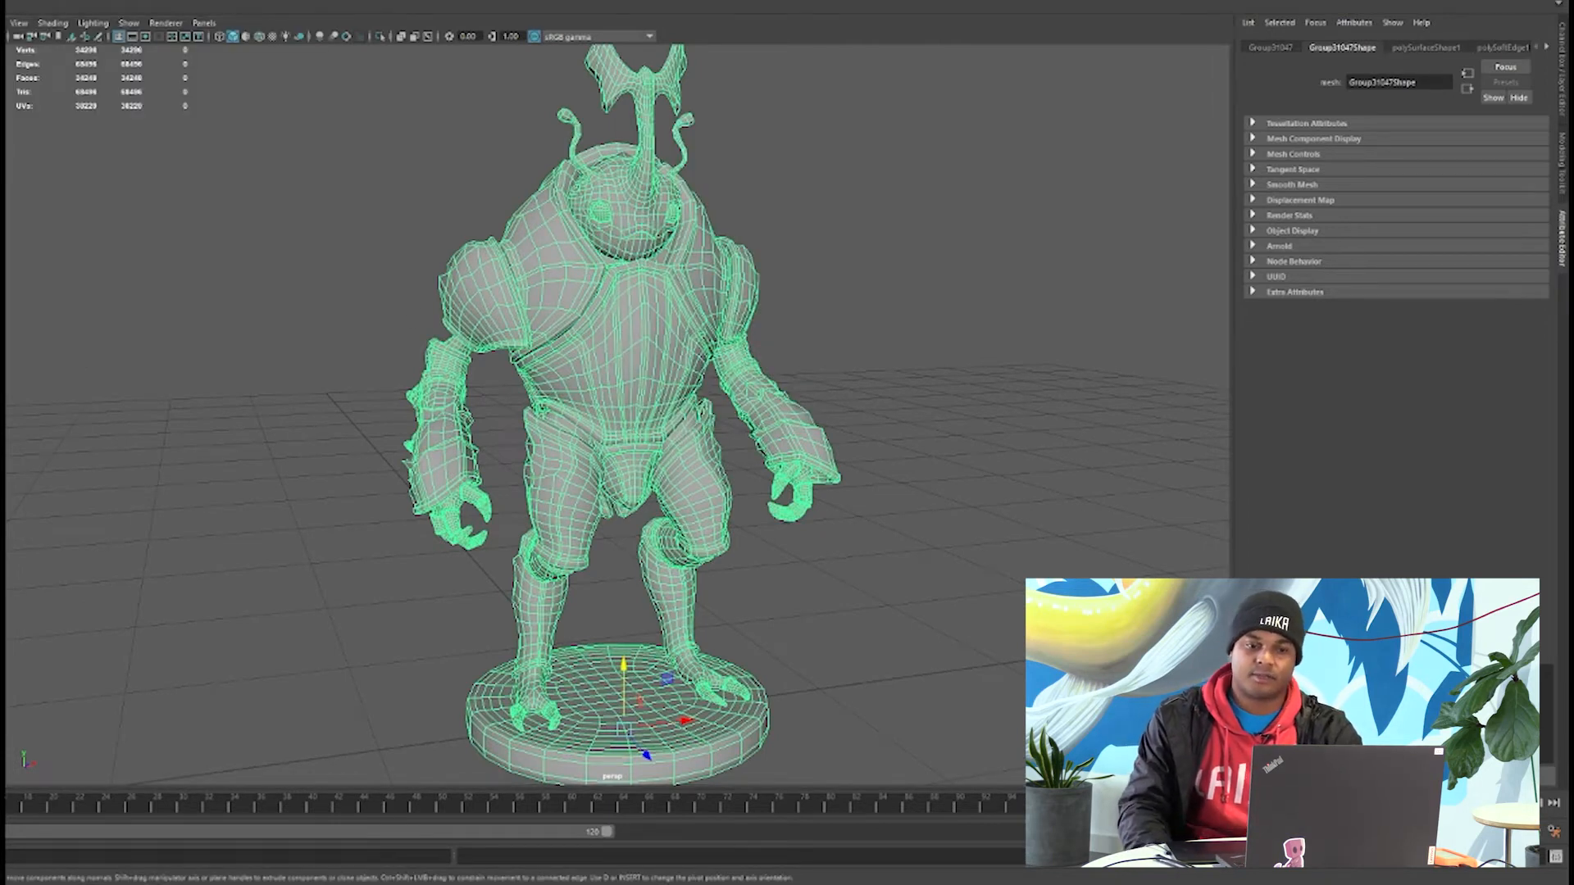
click(784, 95)
scroll(707, 287, down, 1)
alt+middle_drag(707, 299, 528, 298)
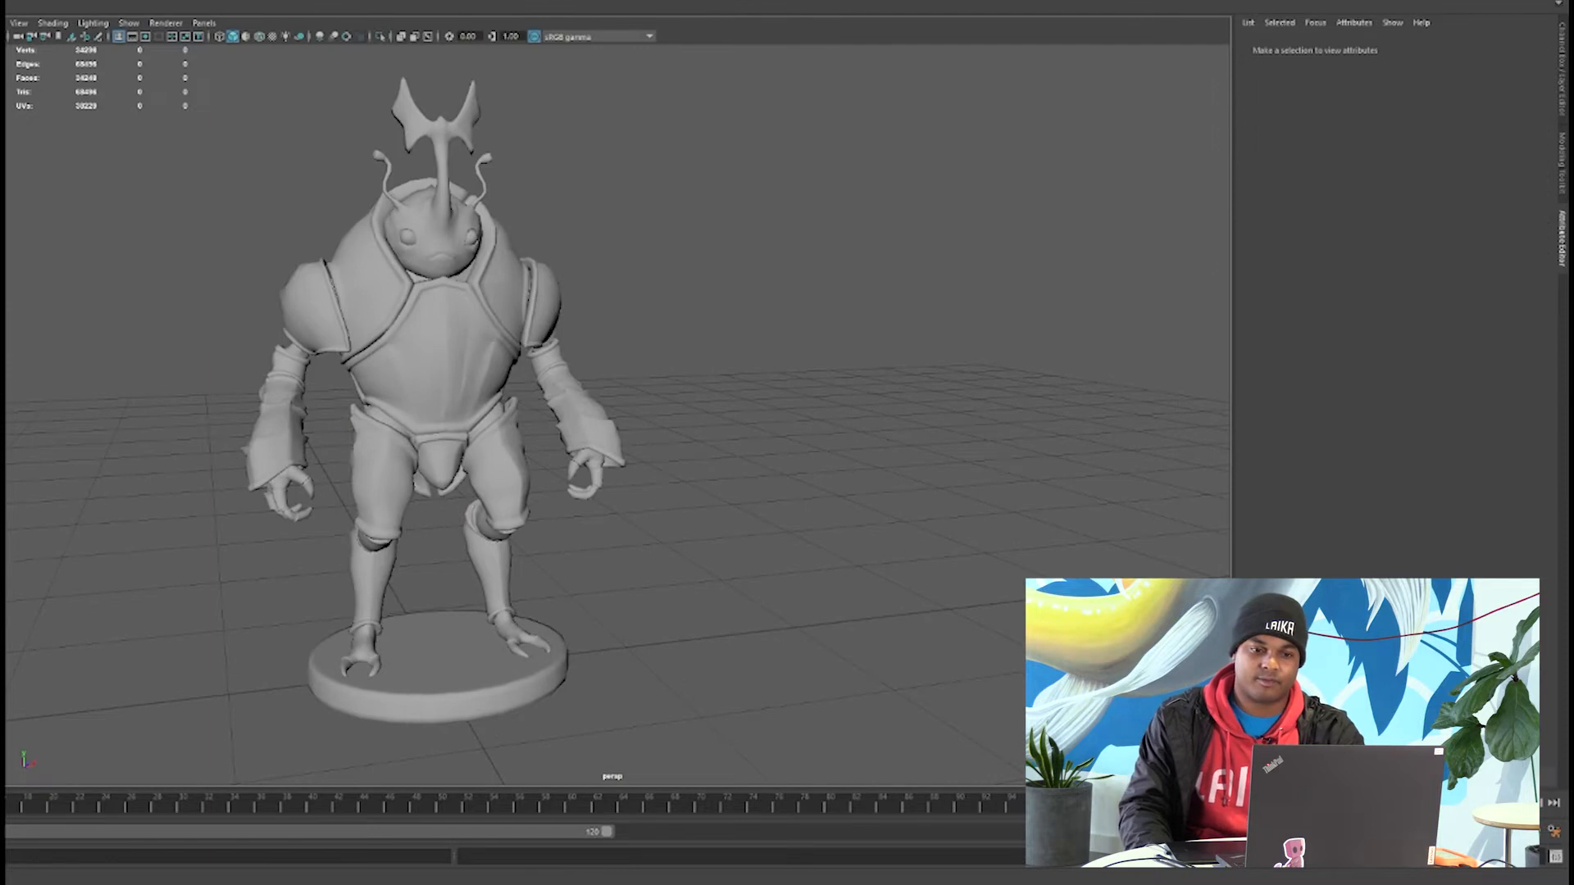
Create a polygon cube, move its pivot to its base and scale it into a large box around the character.
click(0, 0)
mouse_move(4, 0)
click(78, 14)
alt+drag(476, 525, 561, 524)
key(d)
drag(545, 462, 546, 512)
key(r)
scroll(547, 513, down, 6)
drag(590, 450, 910, 344)
Delete the box's unneeded faces, leaving only the floor and the back wall as a backdrop.
right_click(797, 154)
right_drag(800, 168, 797, 195)
drag(860, 107, 533, 303)
key(Delete)
Move the backdrop's back wall face closer to the character.
right_drag(475, 377, 539, 334)
alt+drag(539, 334, 783, 385)
right_drag(421, 363, 426, 401)
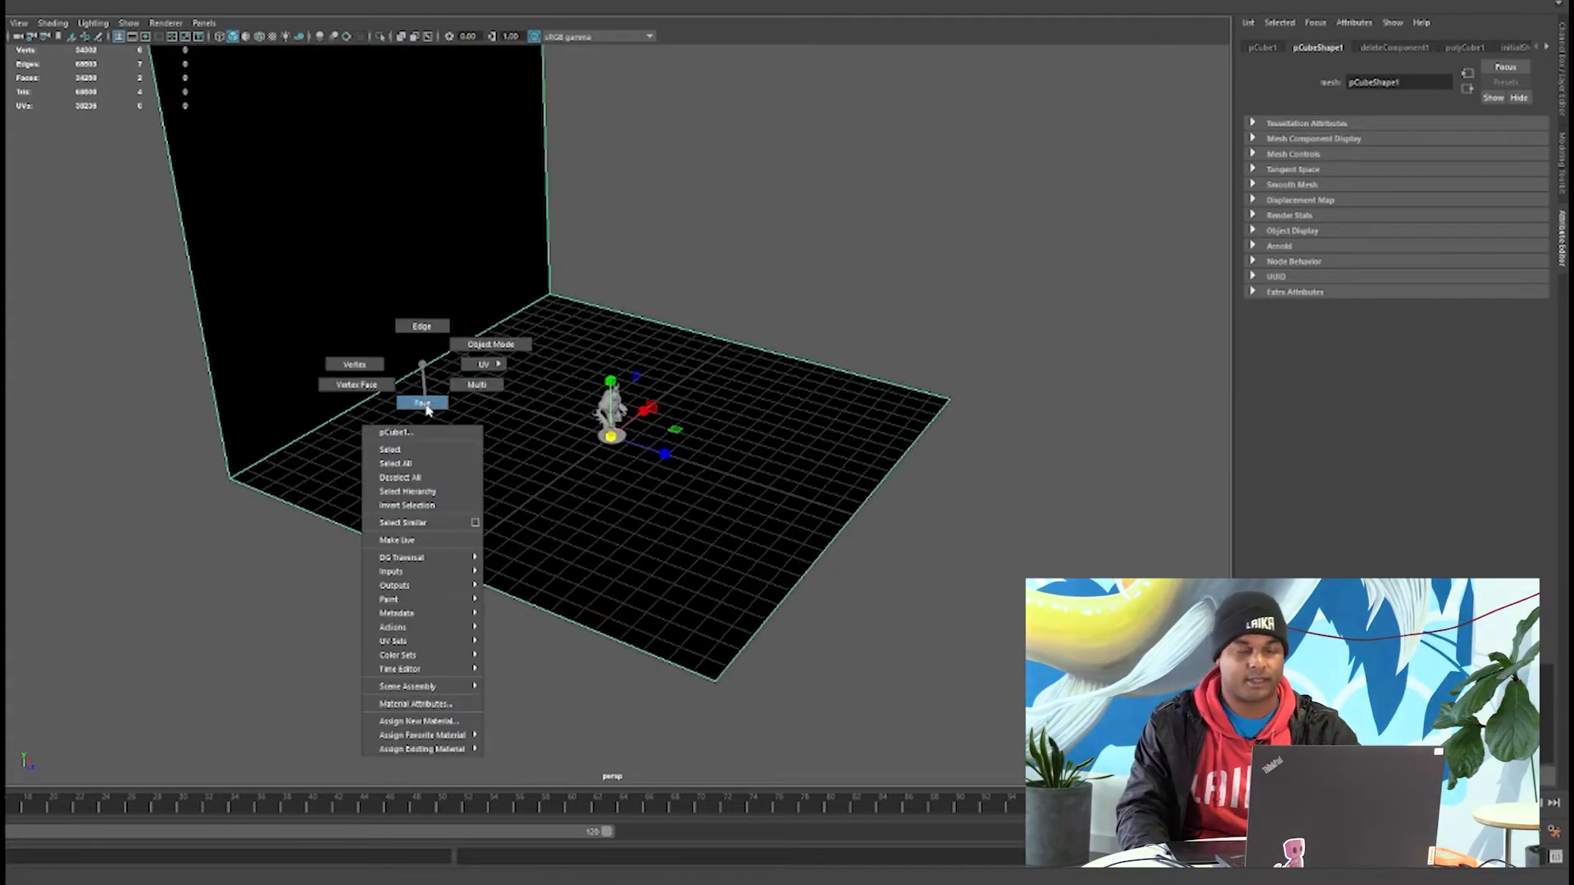
click(425, 246)
key(w)
drag(445, 153, 598, 246)
Bevel the edge between the backdrop's floor and back wall with 10 segments, forming a wide smooth curve.
alt+drag(566, 524, 552, 469)
scroll(541, 464, up, 3)
right_drag(525, 464, 523, 414)
click(425, 456)
shift+right_drag(386, 403, 483, 403)
drag(945, 443, 937, 379)
click(983, 437)
text(10)
key(Return)
drag(944, 432, 829, 431)
alt+drag(557, 459, 436, 508)
right_drag(982, 218, 1051, 198)
click(1102, 201)
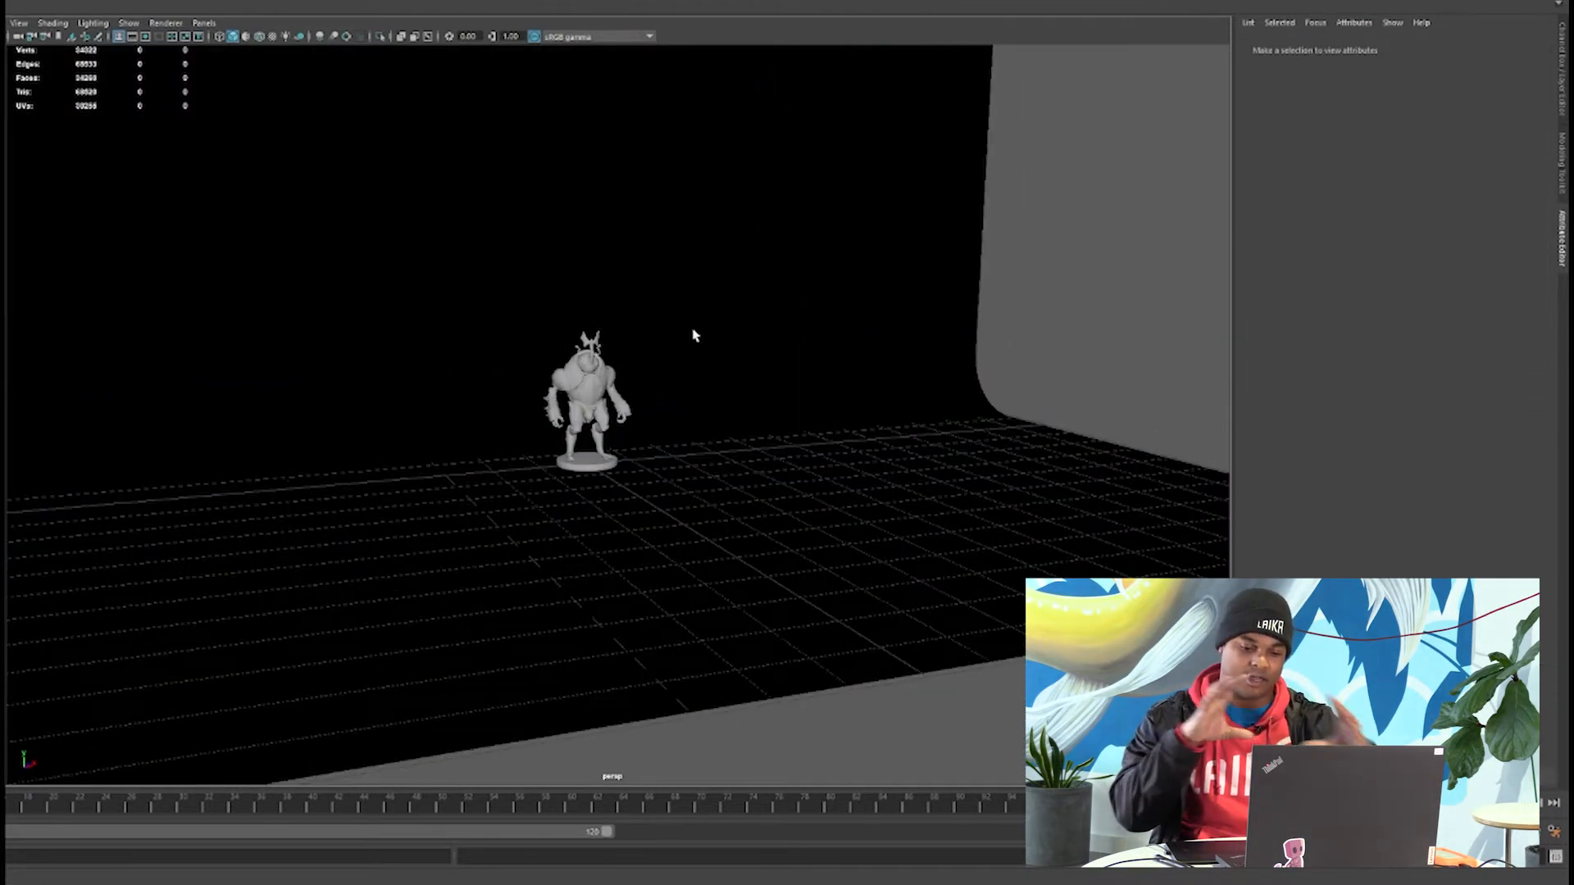
Reverse the backdrop's face normals toward the character and return it to object mode.
click(695, 337)
click(1110, 189)
alt+drag(643, 423, 582, 537)
scroll(701, 492, down, 8)
click(517, 478)
alt+drag(457, 453, 410, 492)
scroll(411, 492, up, 8)
key(q)
right_drag(809, 361, 877, 341)
click(1102, 201)
scroll(426, 503, down, 5)
alt+drag(426, 503, 523, 509)
scroll(524, 509, up, 10)
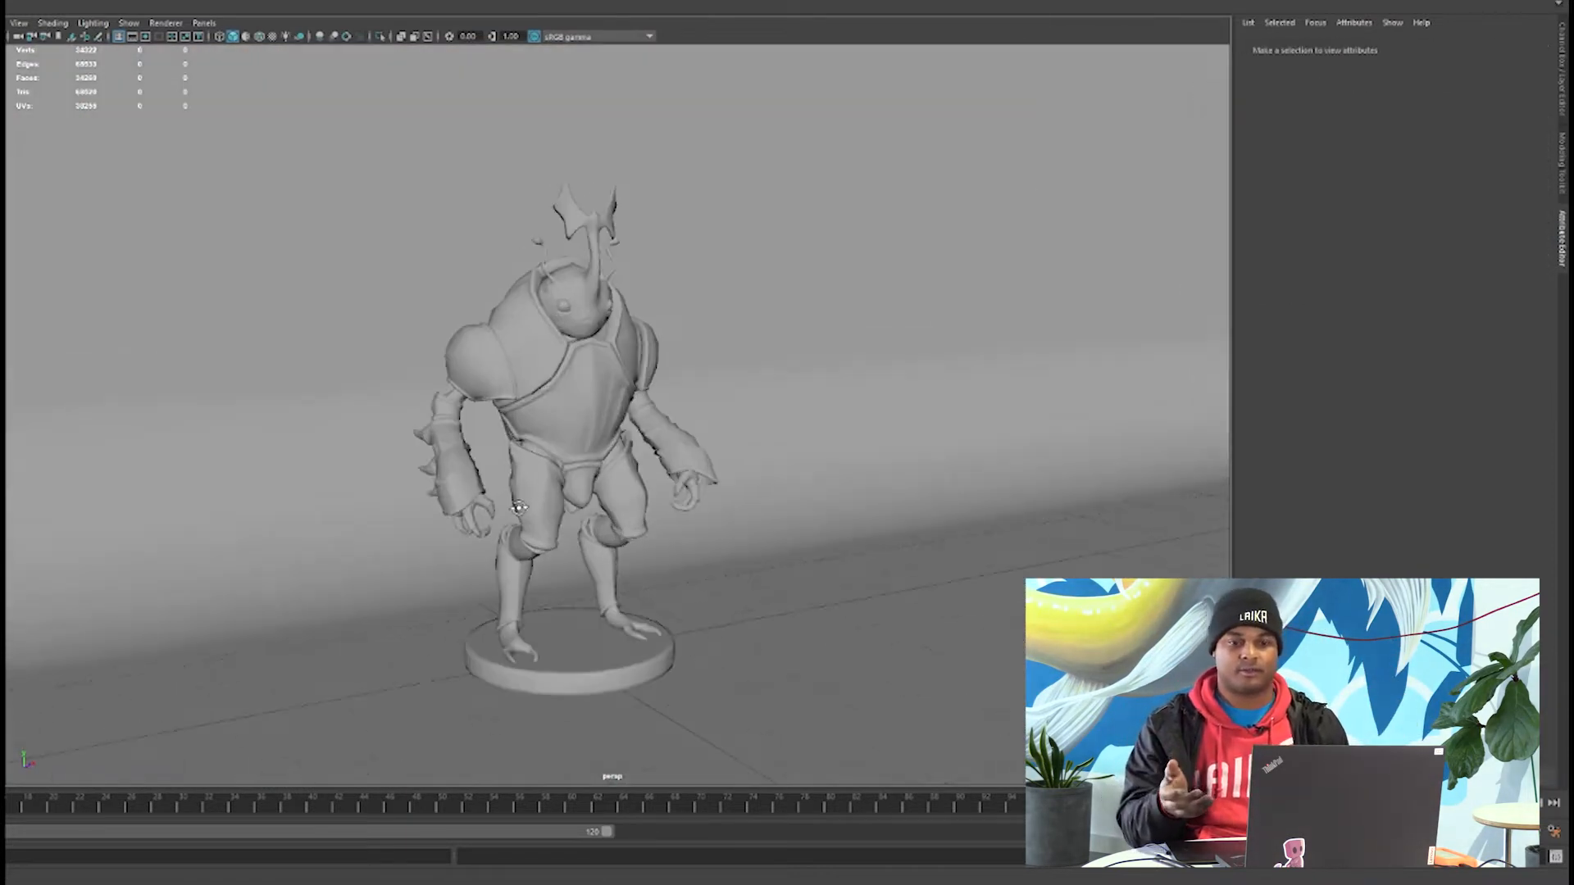
Add an Arnold skydome light to the scene.
scroll(523, 509, down, 1)
click(424, 1)
mouse_move(443, 4)
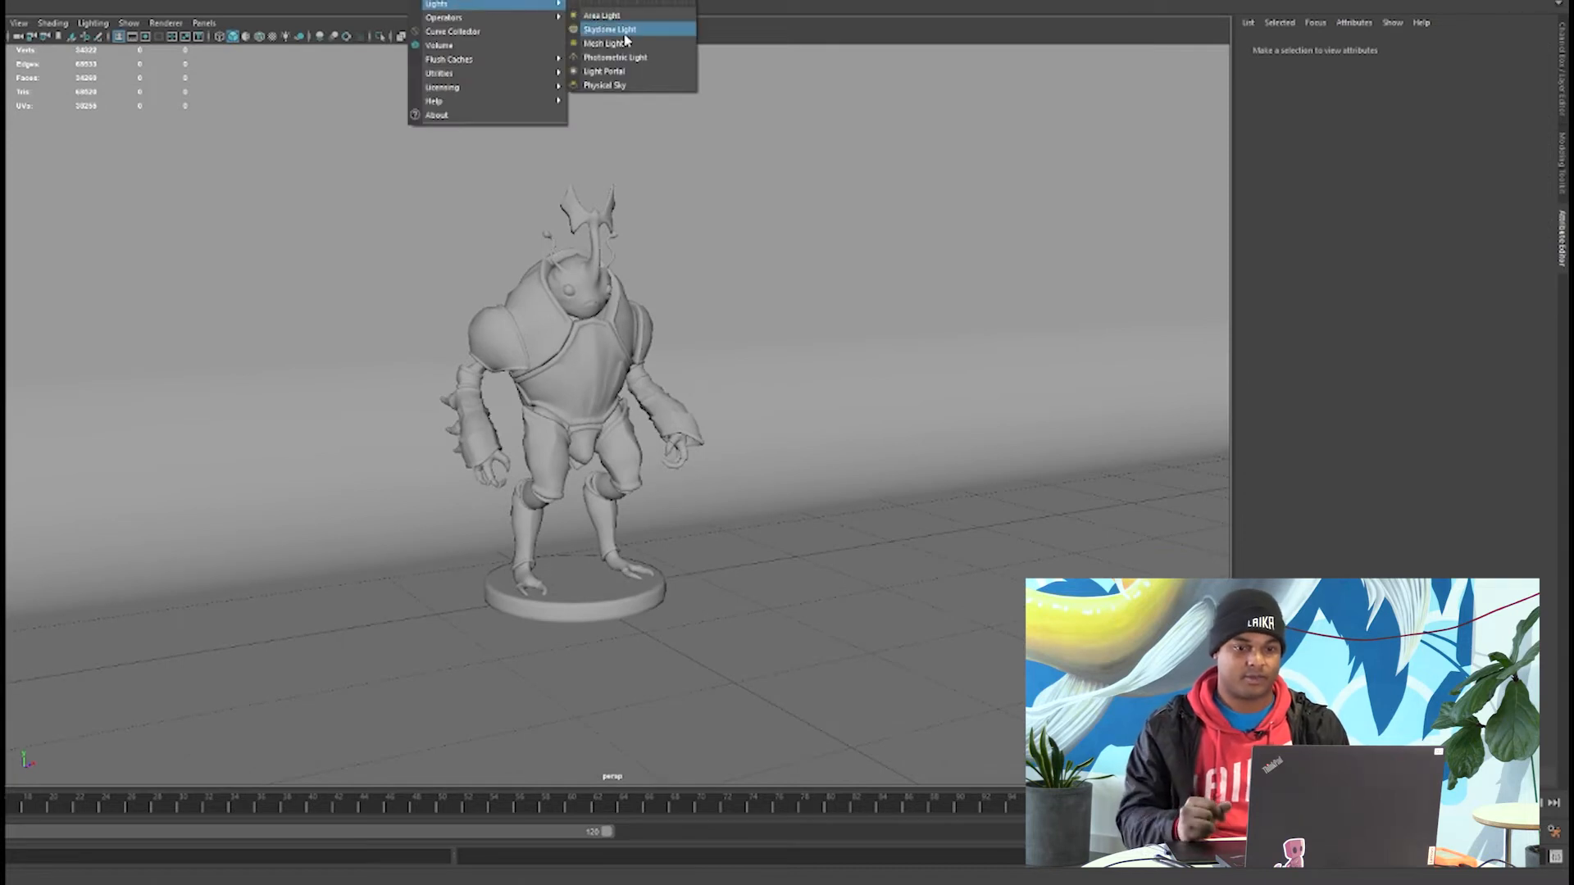
click(625, 35)
scroll(505, 446, down, 5)
scroll(505, 446, up, 6)
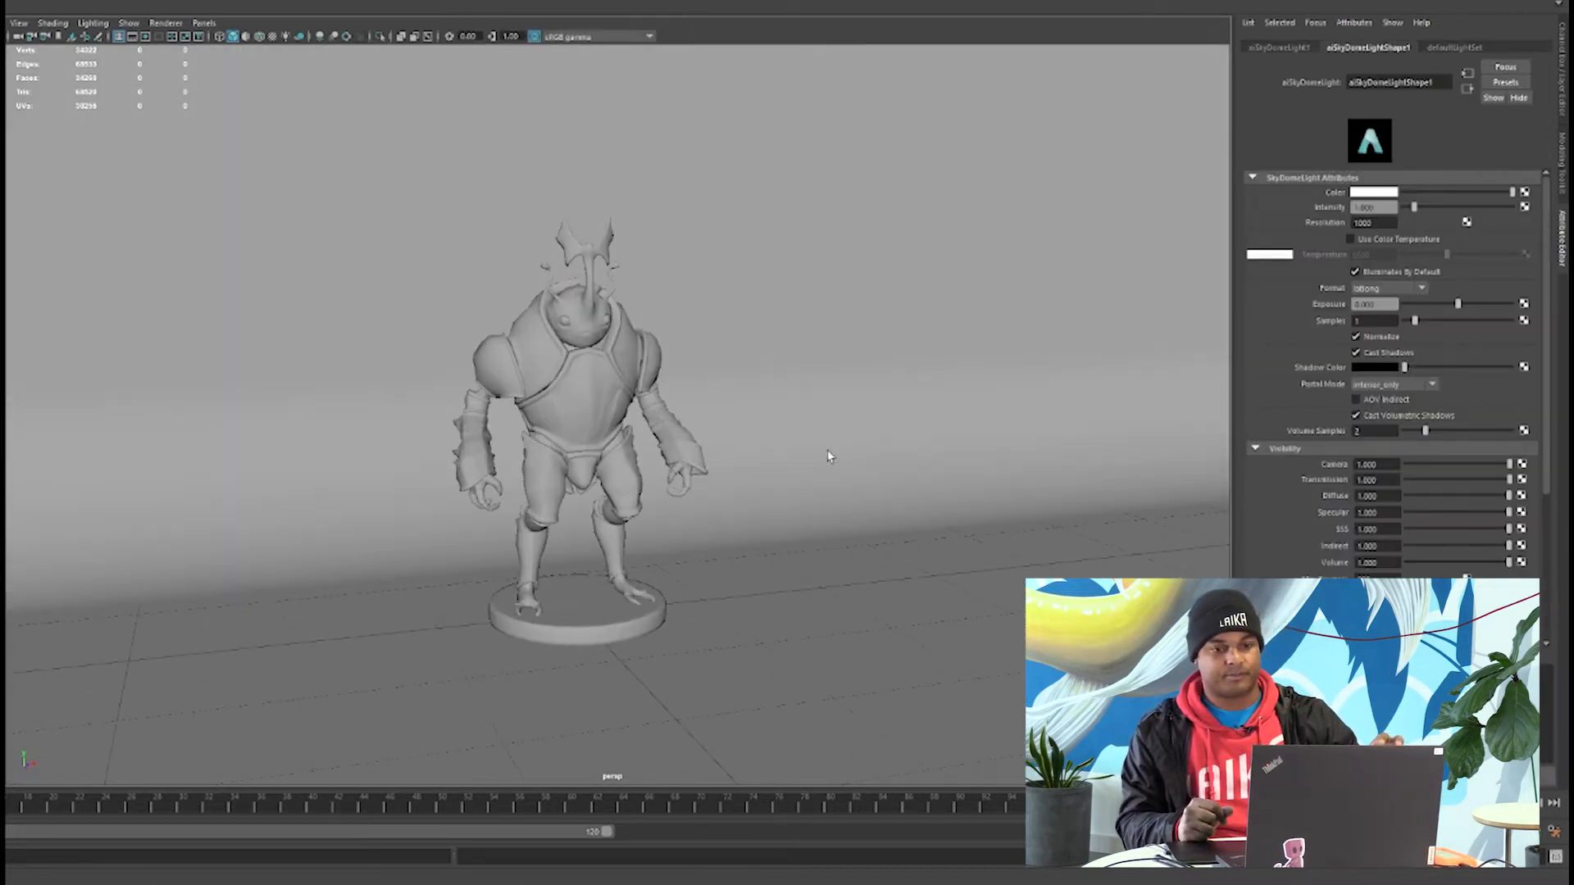
Rename the character mesh mesh_geo and the backdrop floor_geo.
click(598, 400)
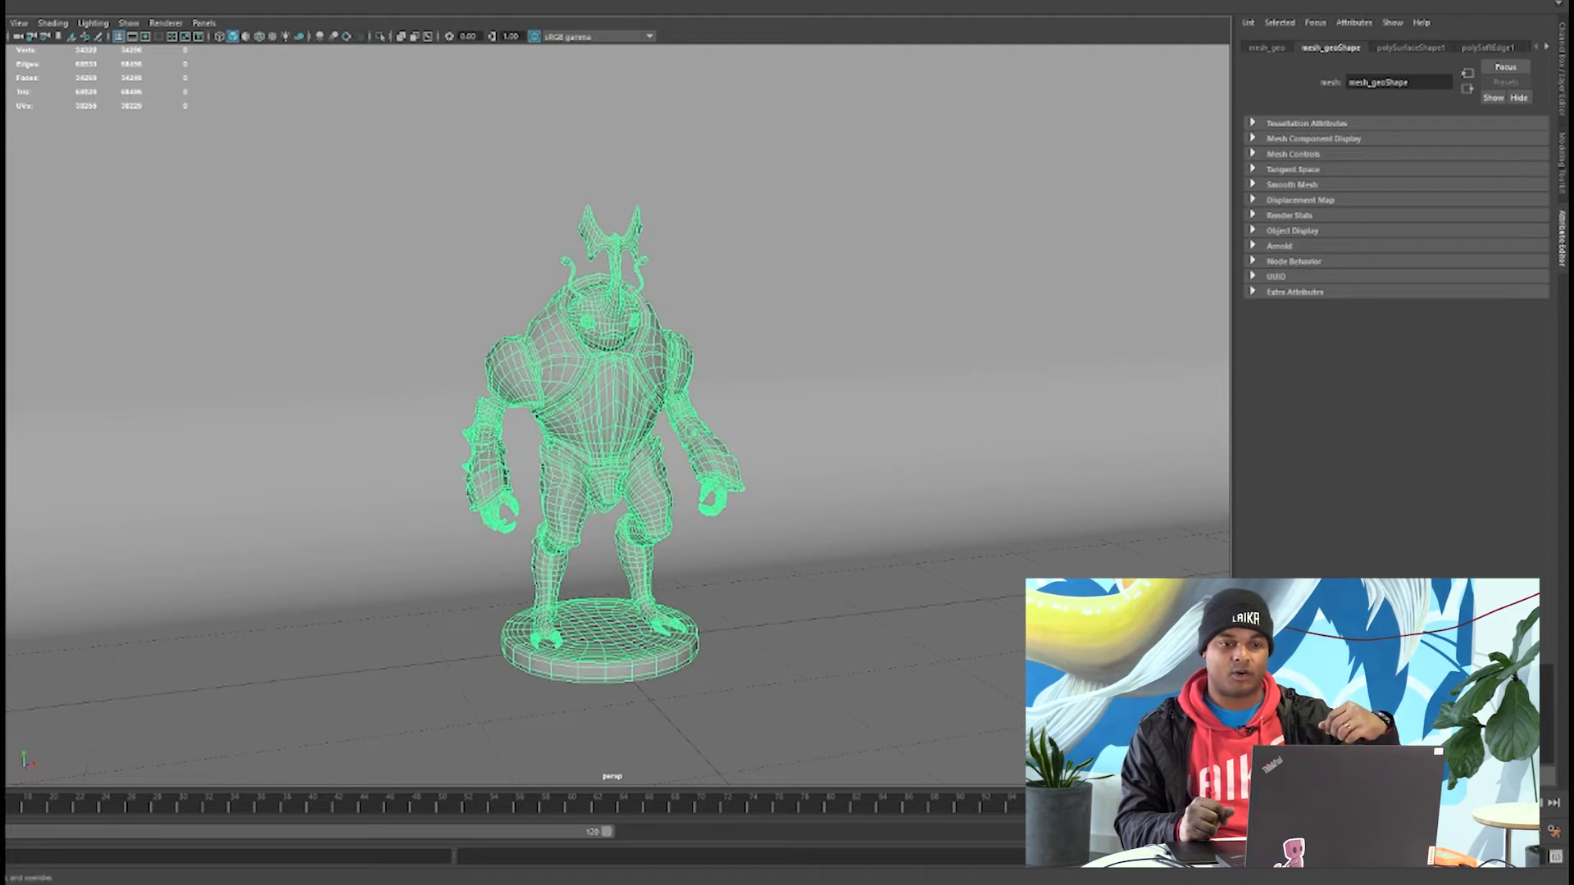
click(209, 485)
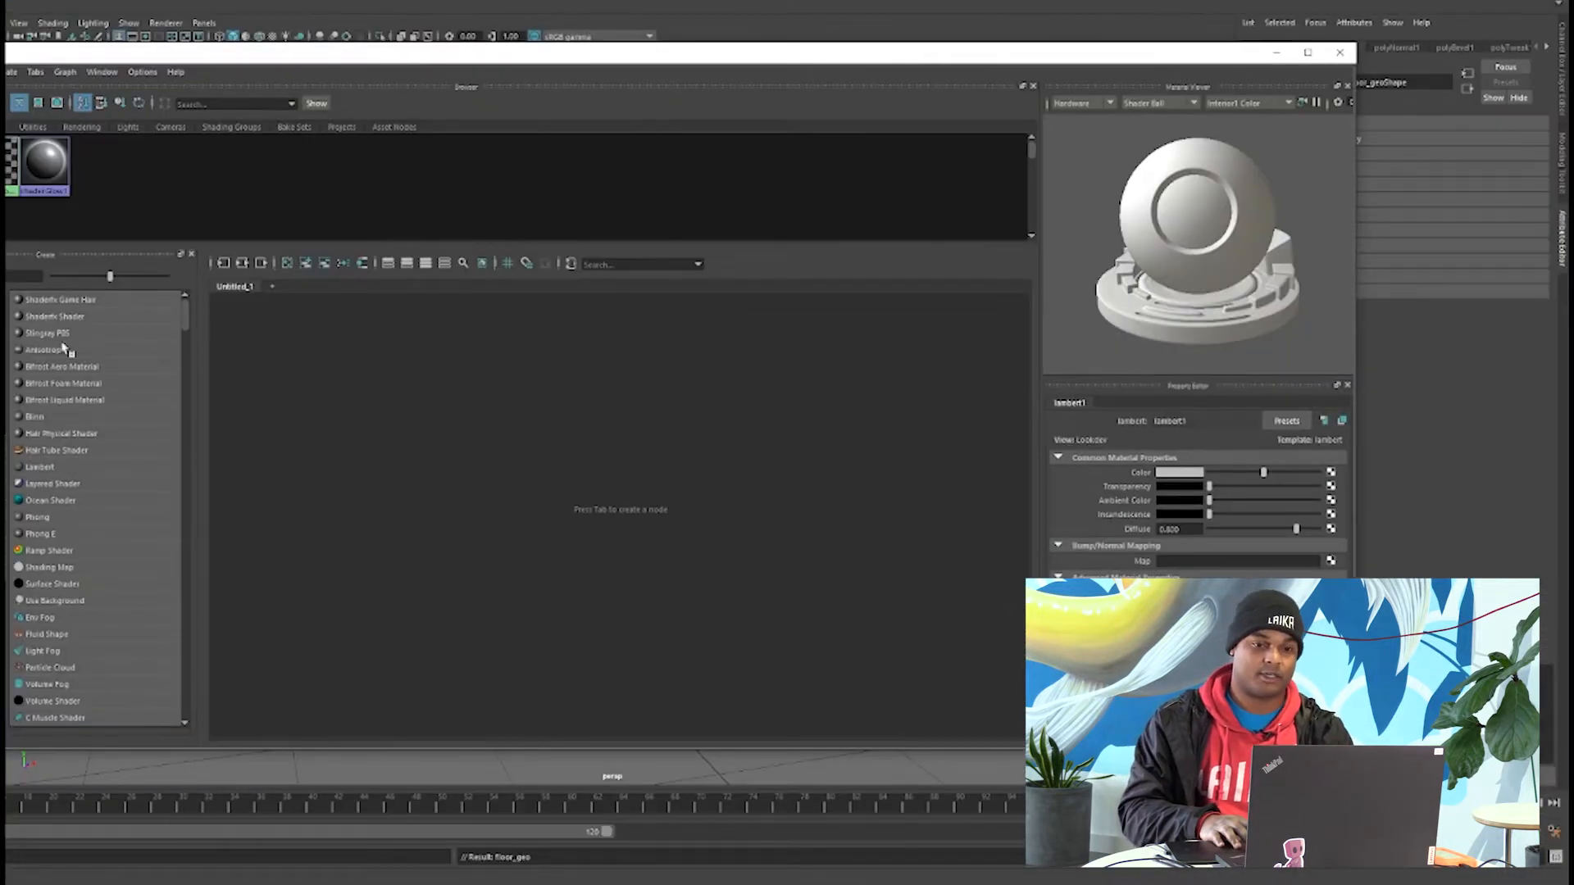
Create two aiStandardSurface materials in the Hypershade, named mesh_mat and floor_mat.
scroll(90, 450, down, 15)
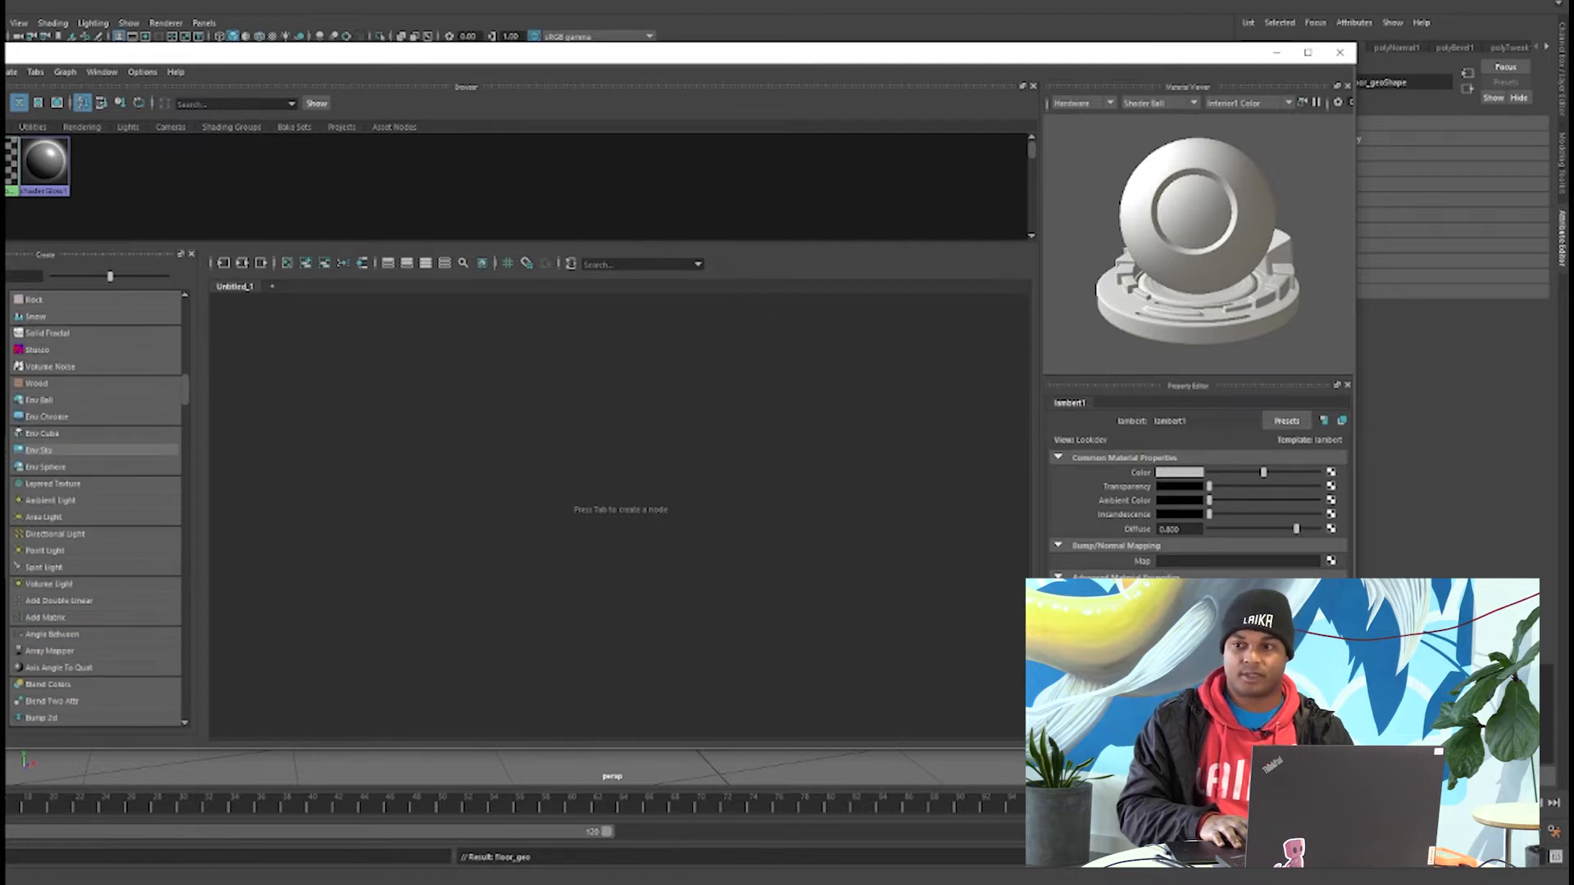
click(3, 450)
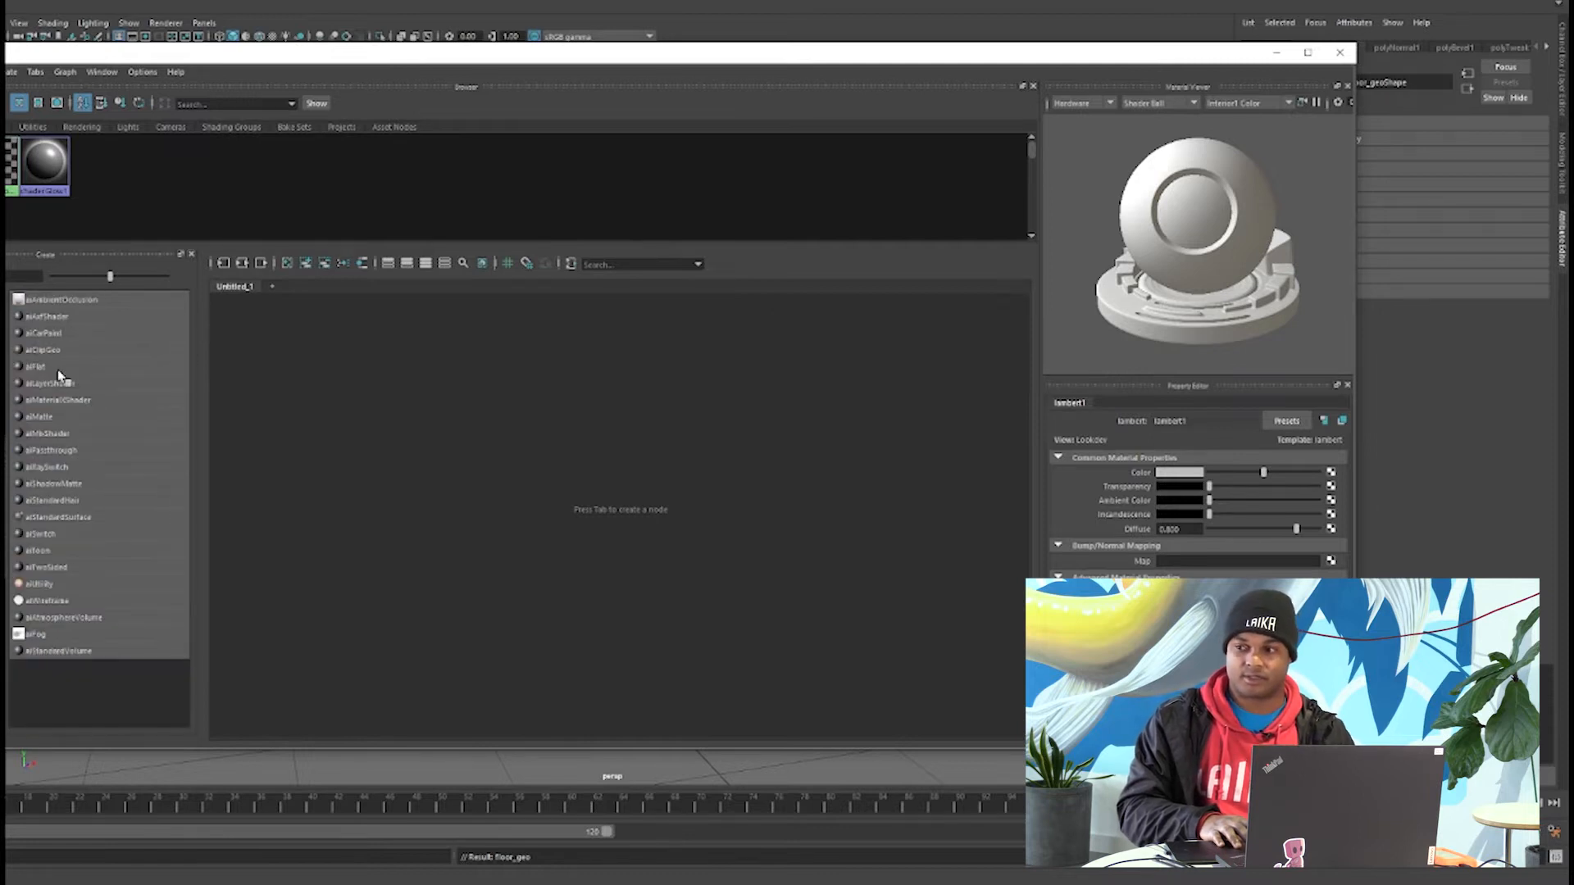
click(66, 518)
click(58, 517)
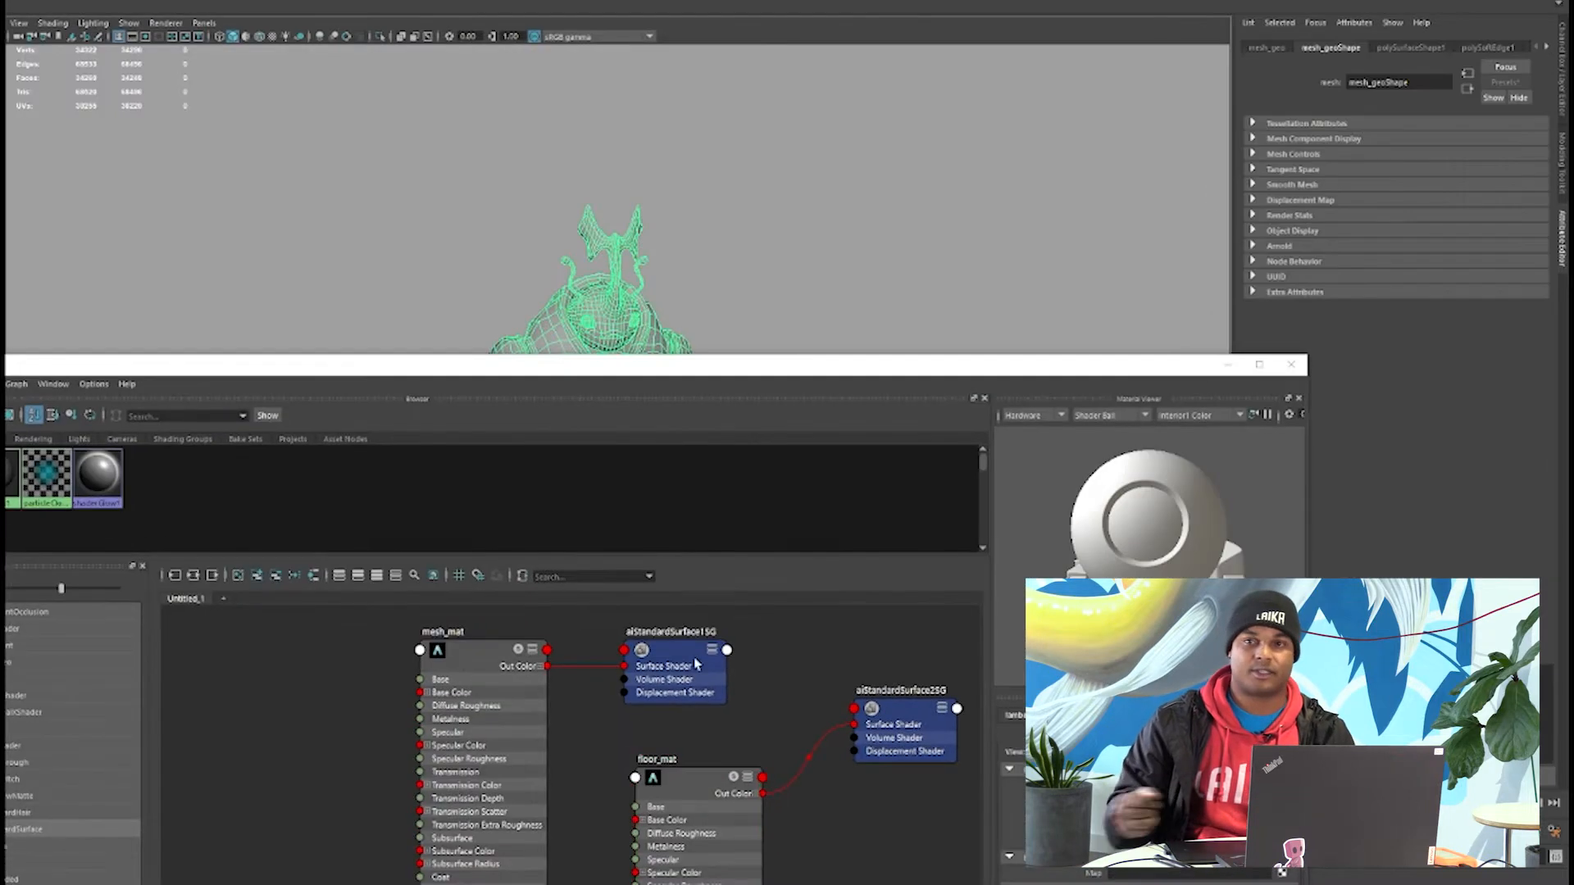
Assign the materials to their meshes, darken floor_mat's base color to dark grey and close the Hypershade.
click(677, 785)
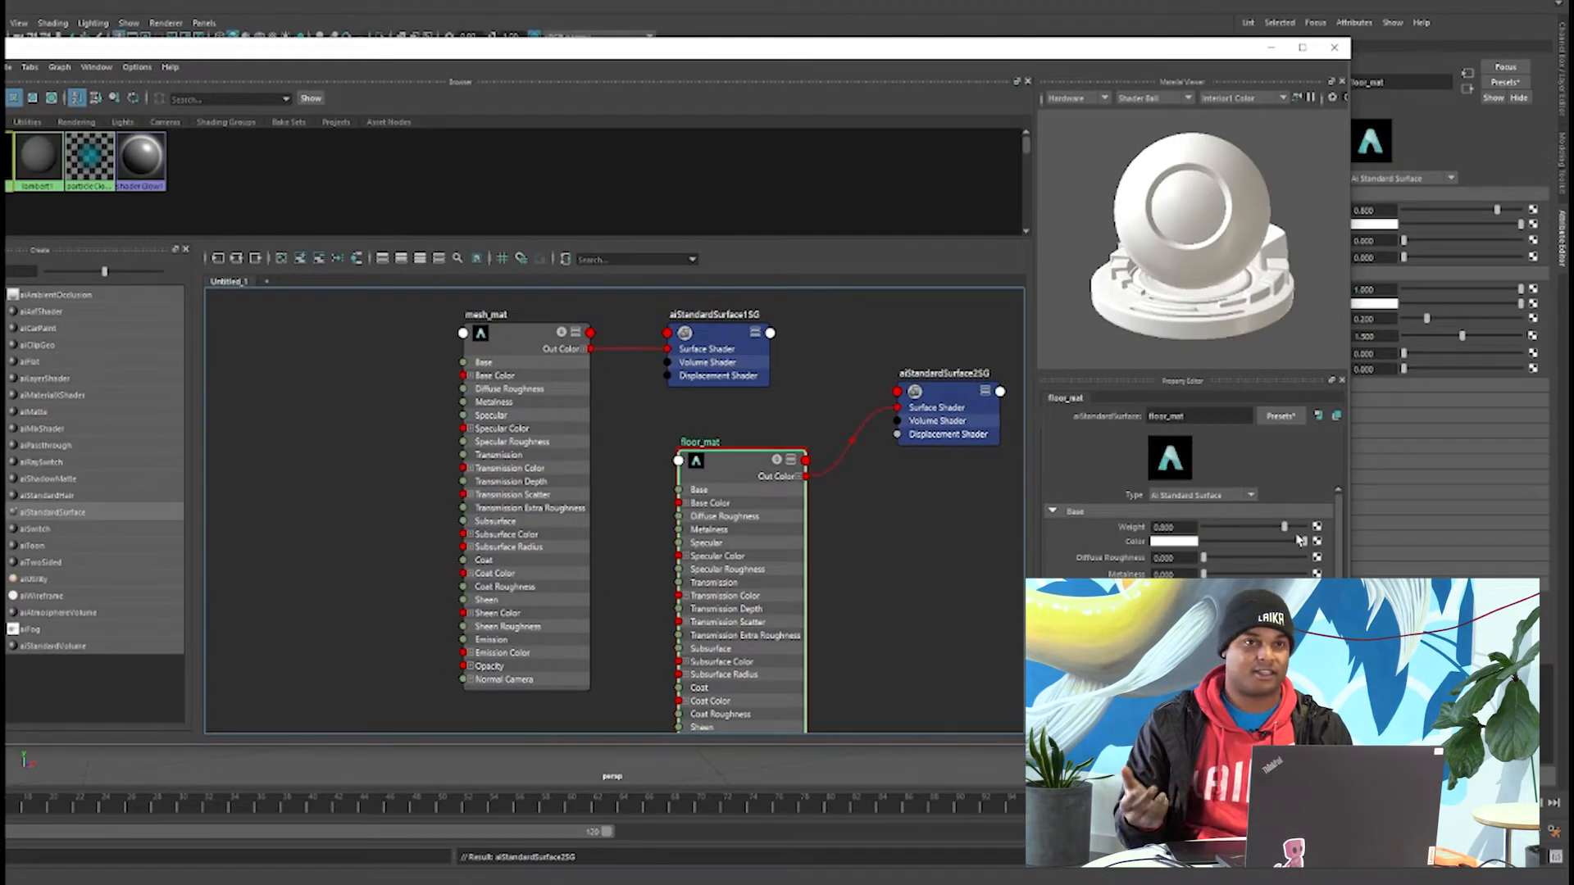
drag(1299, 540, 1221, 555)
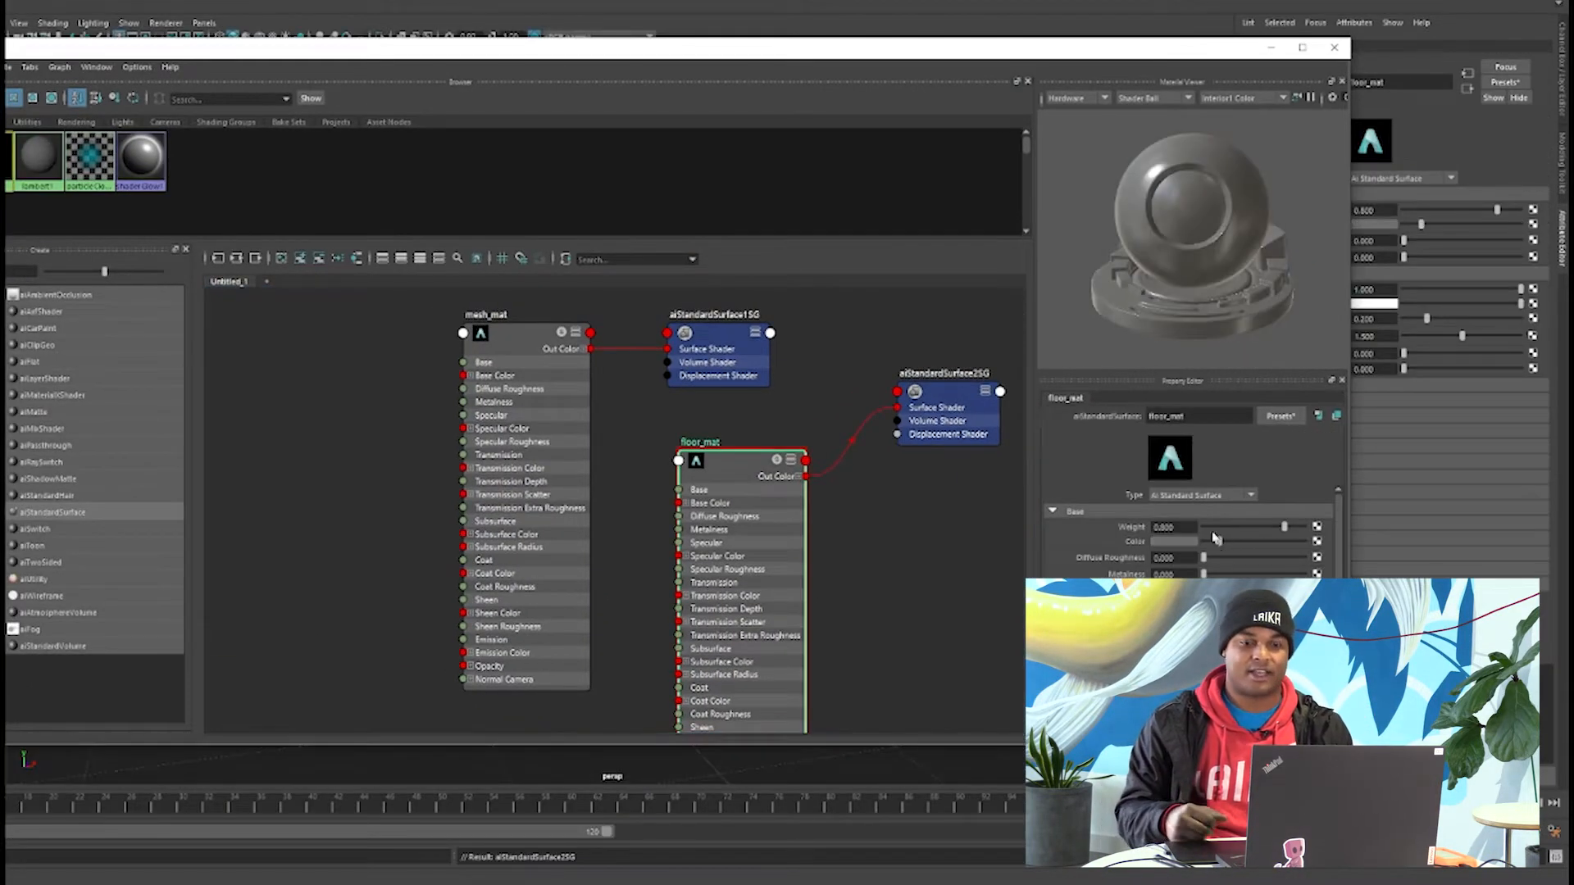
click(525, 340)
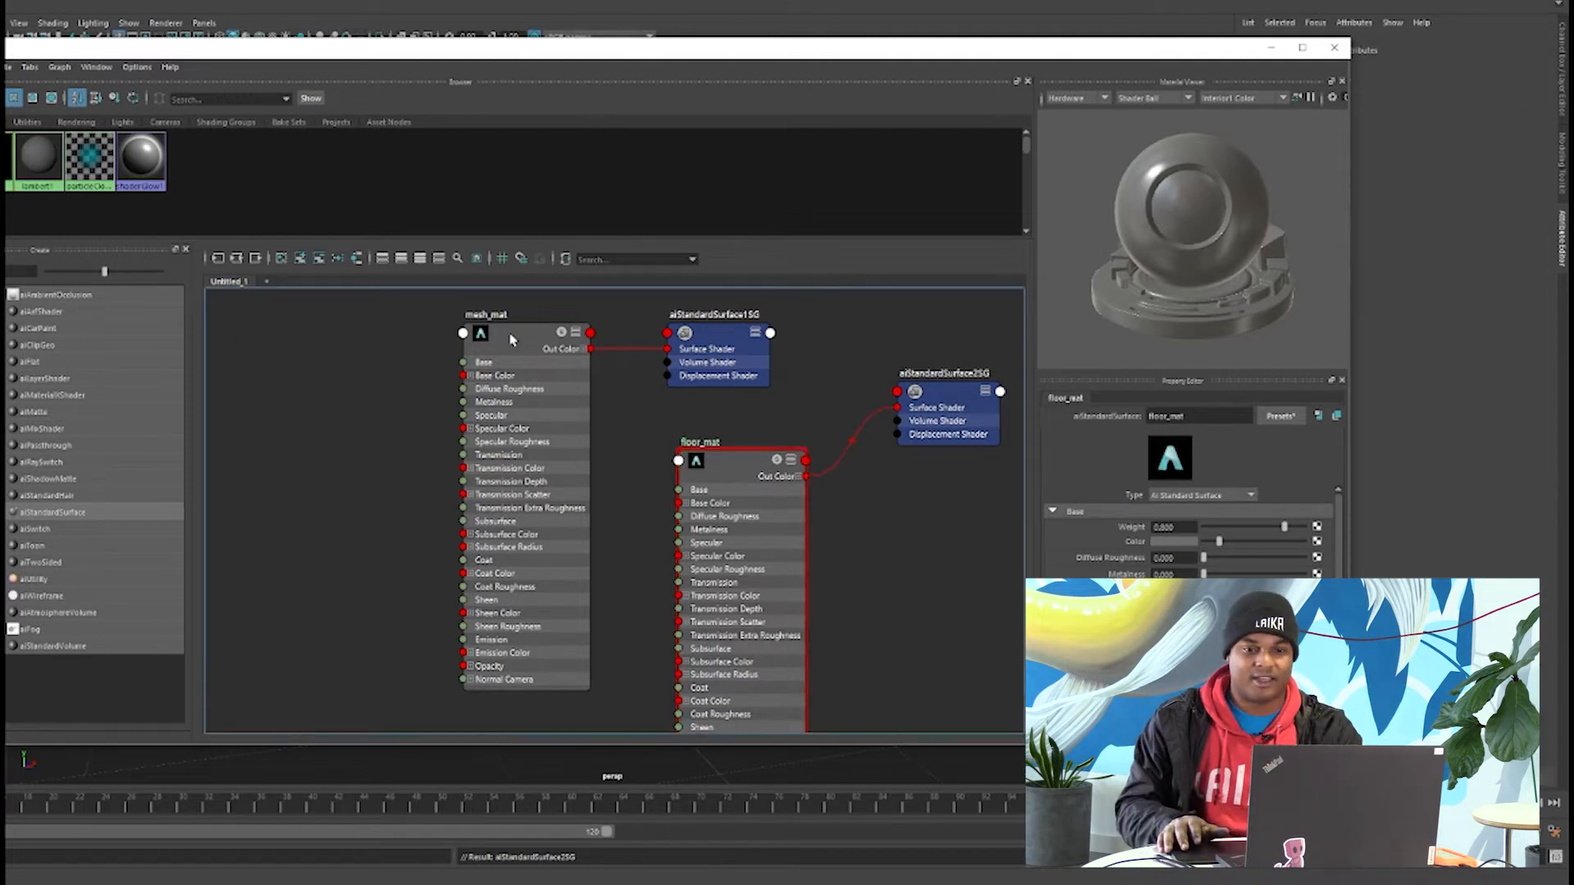
click(1334, 47)
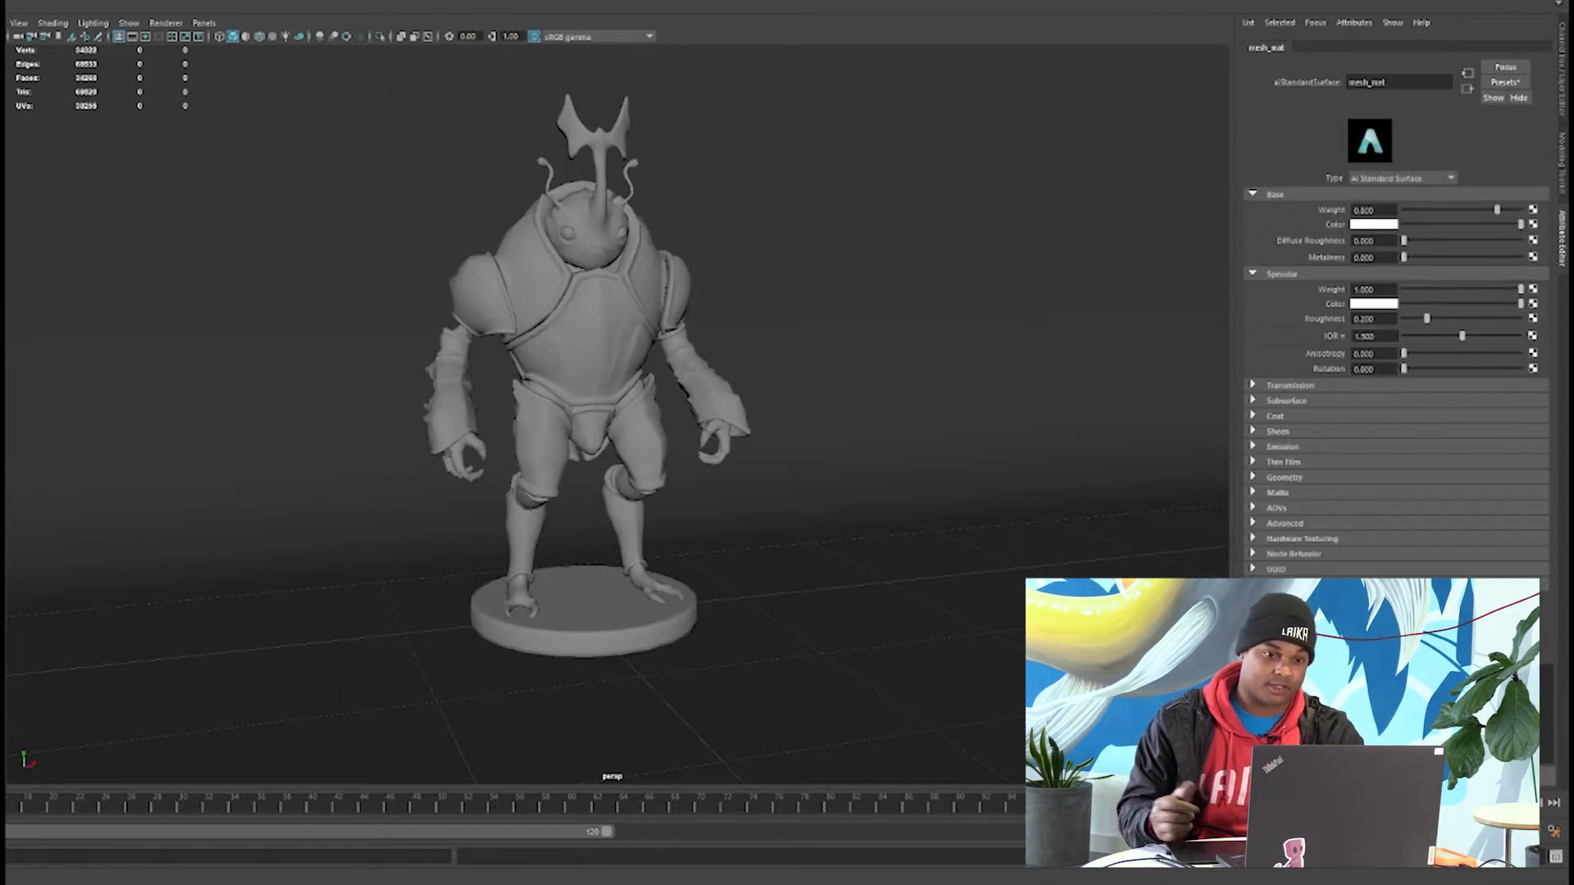
Create a new single-node camera in the scene.
mouse_move(756, 401)
alt+mouse_down()
mouse_move(674, 391)
mouse_move(758, 416)
alt+mouse_up()
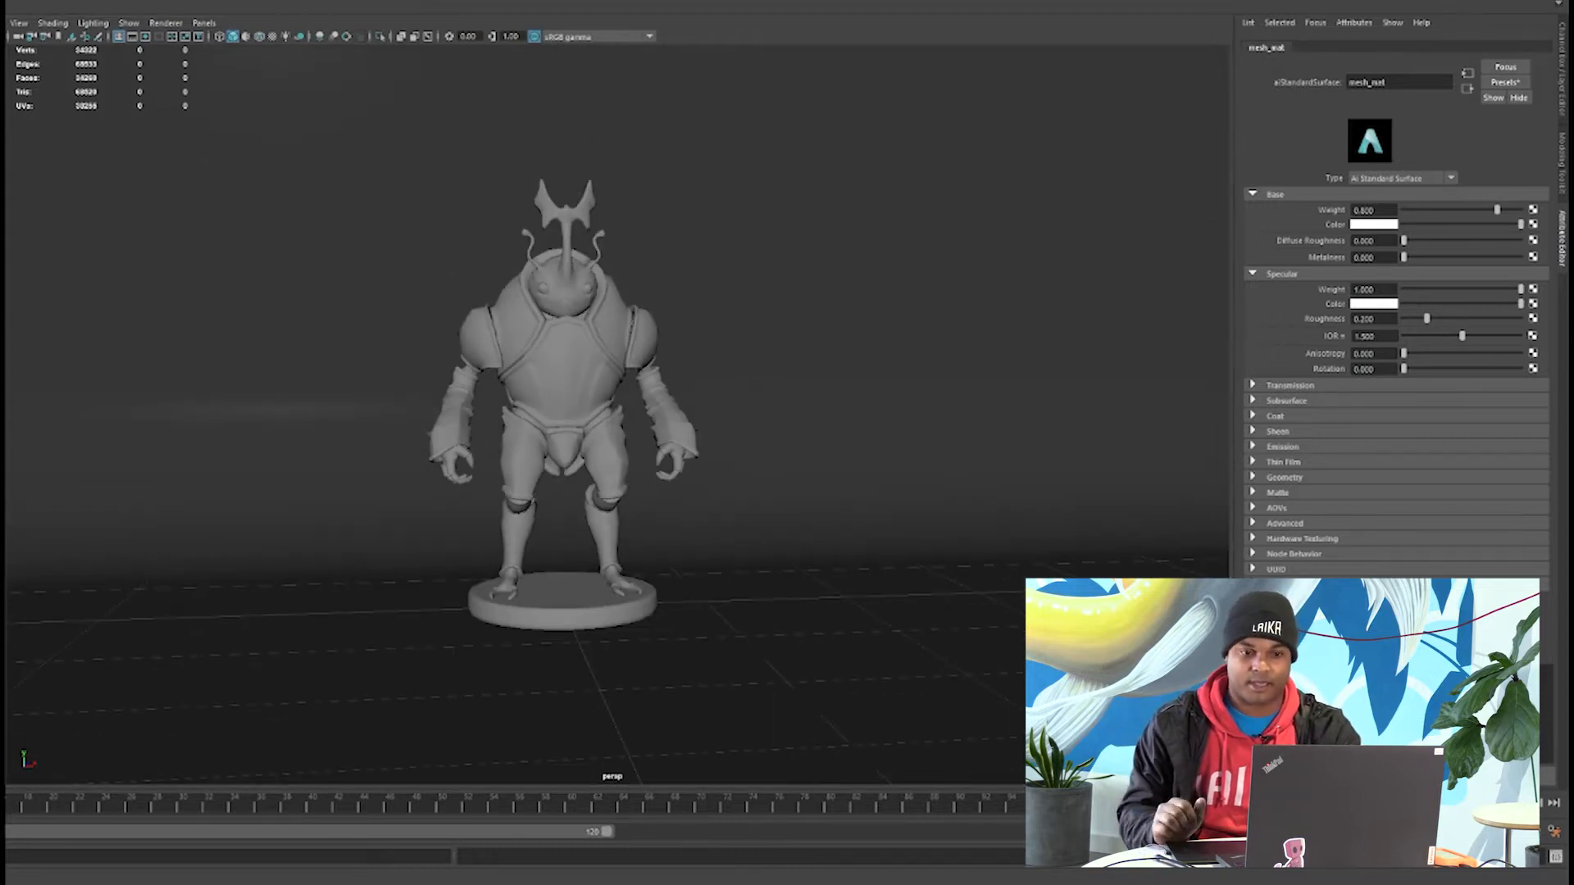
click(7, 3)
mouse_move(11, 24)
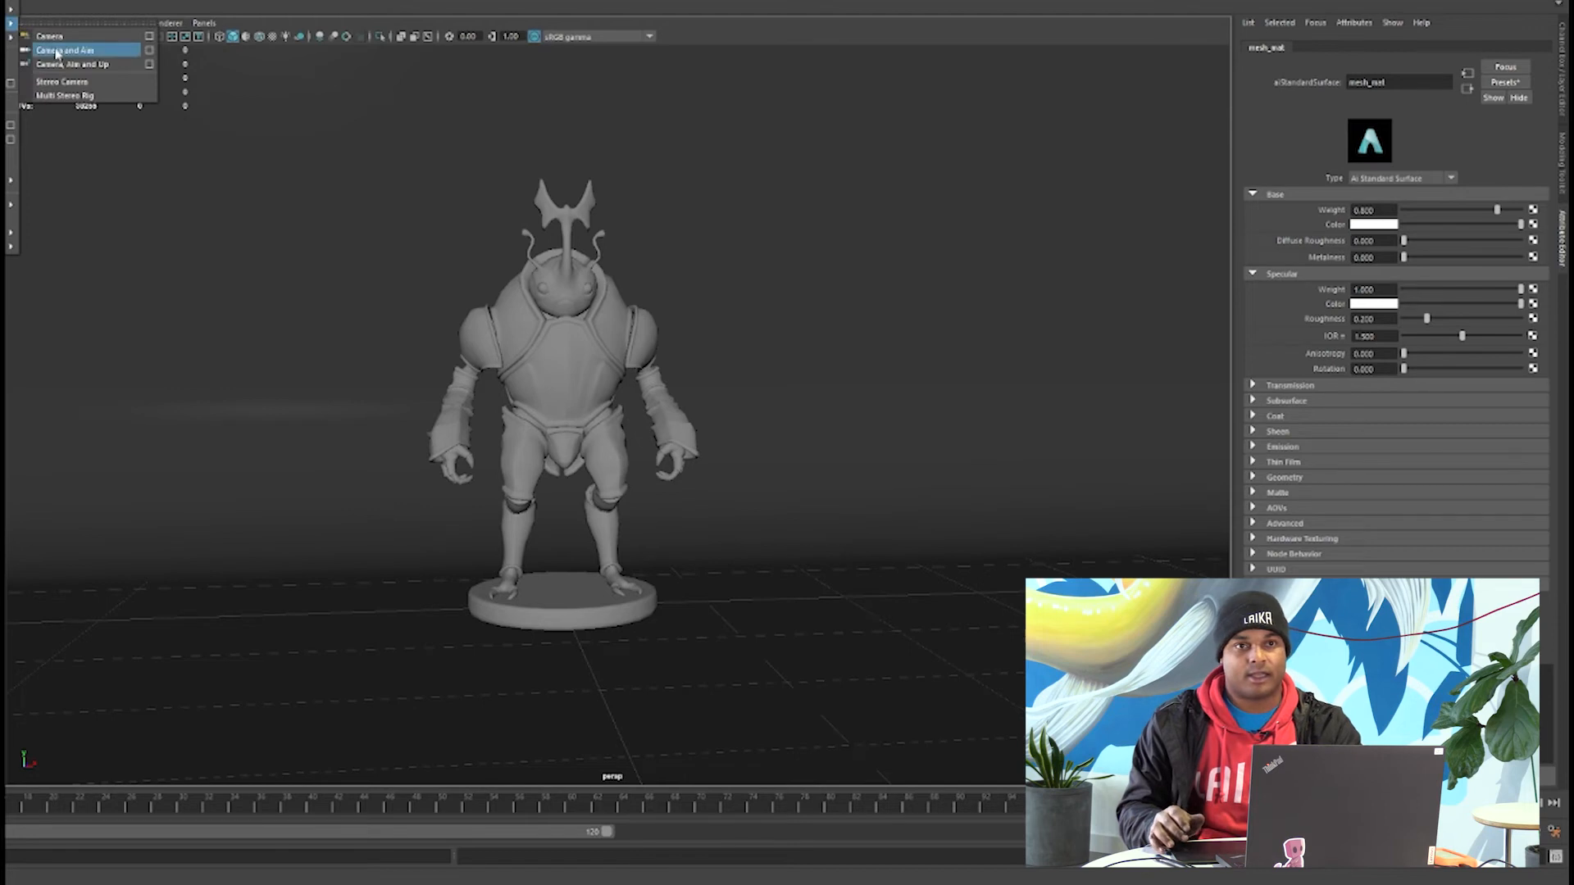
click(59, 38)
alt+drag(623, 434, 827, 451)
alt+right_drag(827, 451, 738, 492)
key(w)
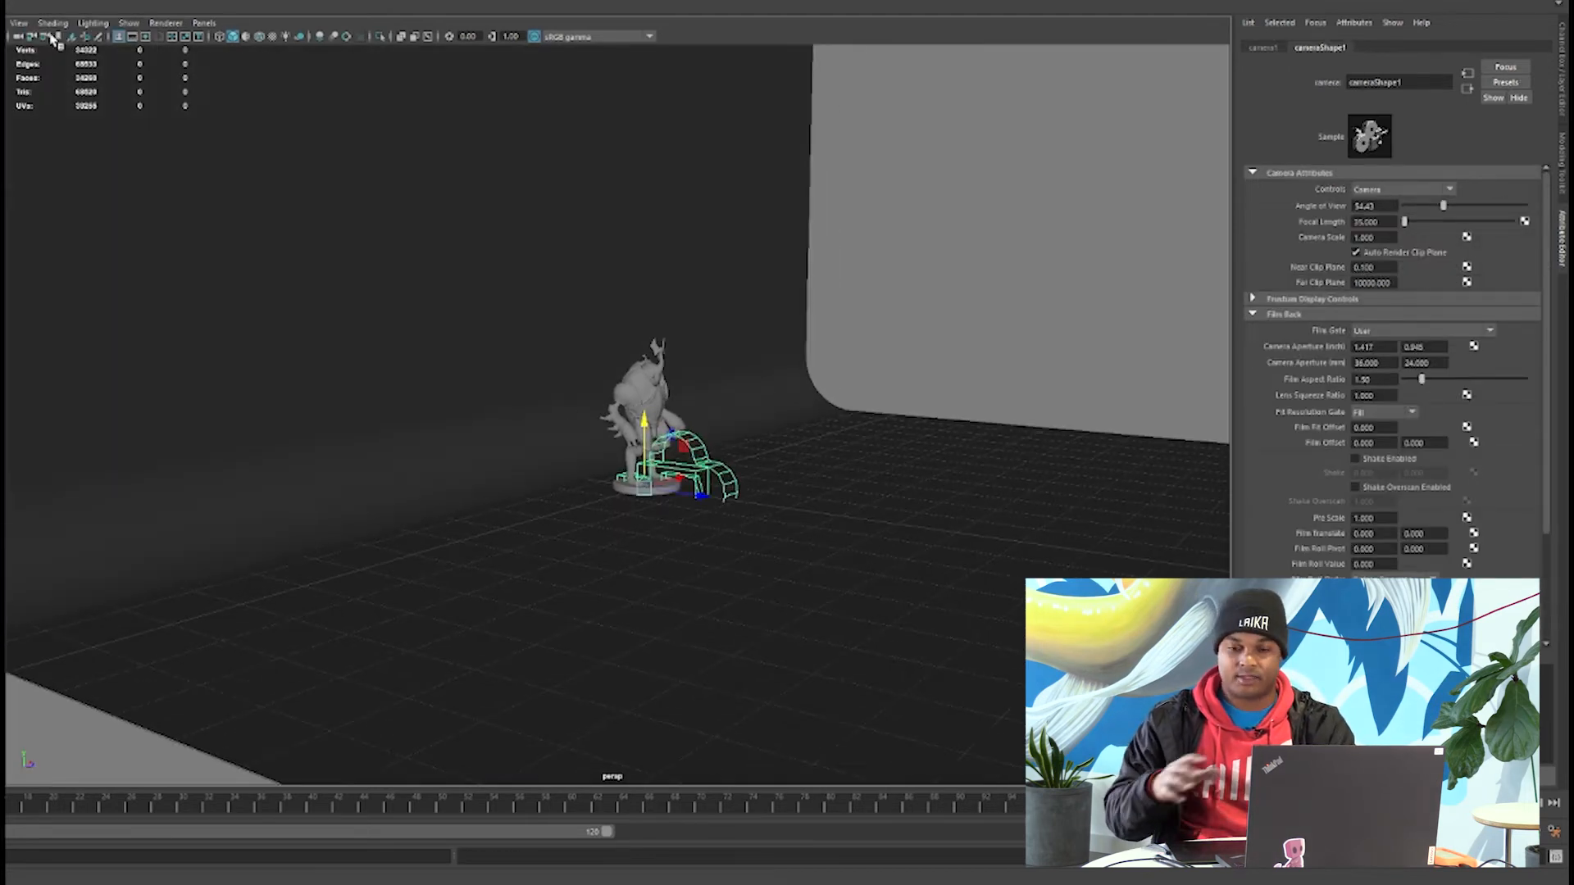
Look through the new camera in one of four views, move it back to frame the whole character and show the film gate.
key(space)
click(204, 23)
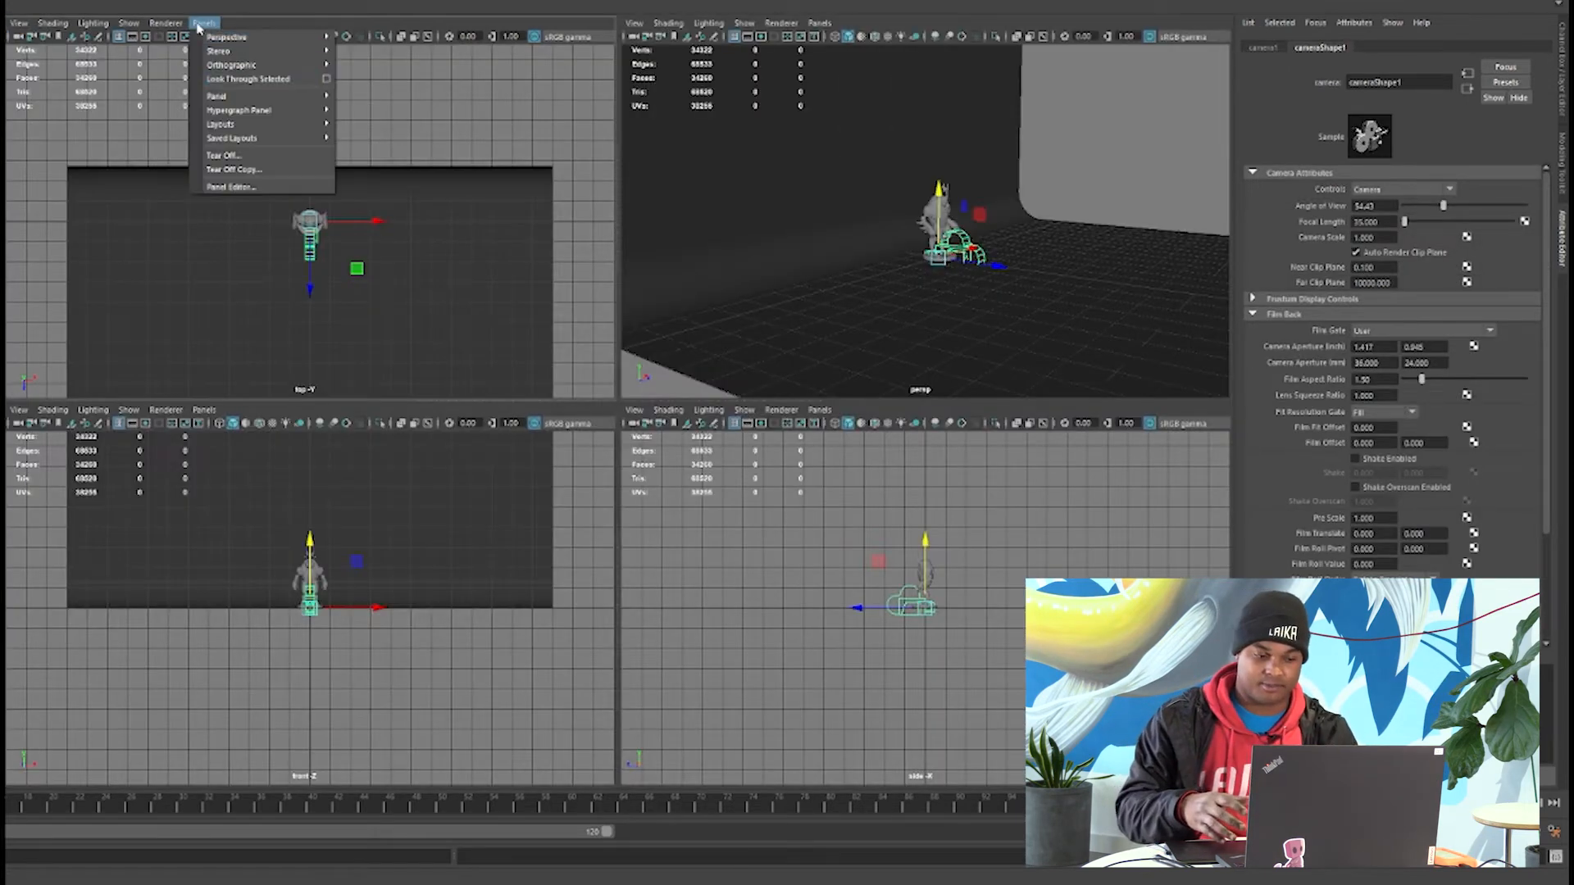
click(235, 77)
drag(947, 191, 1087, 180)
click(133, 37)
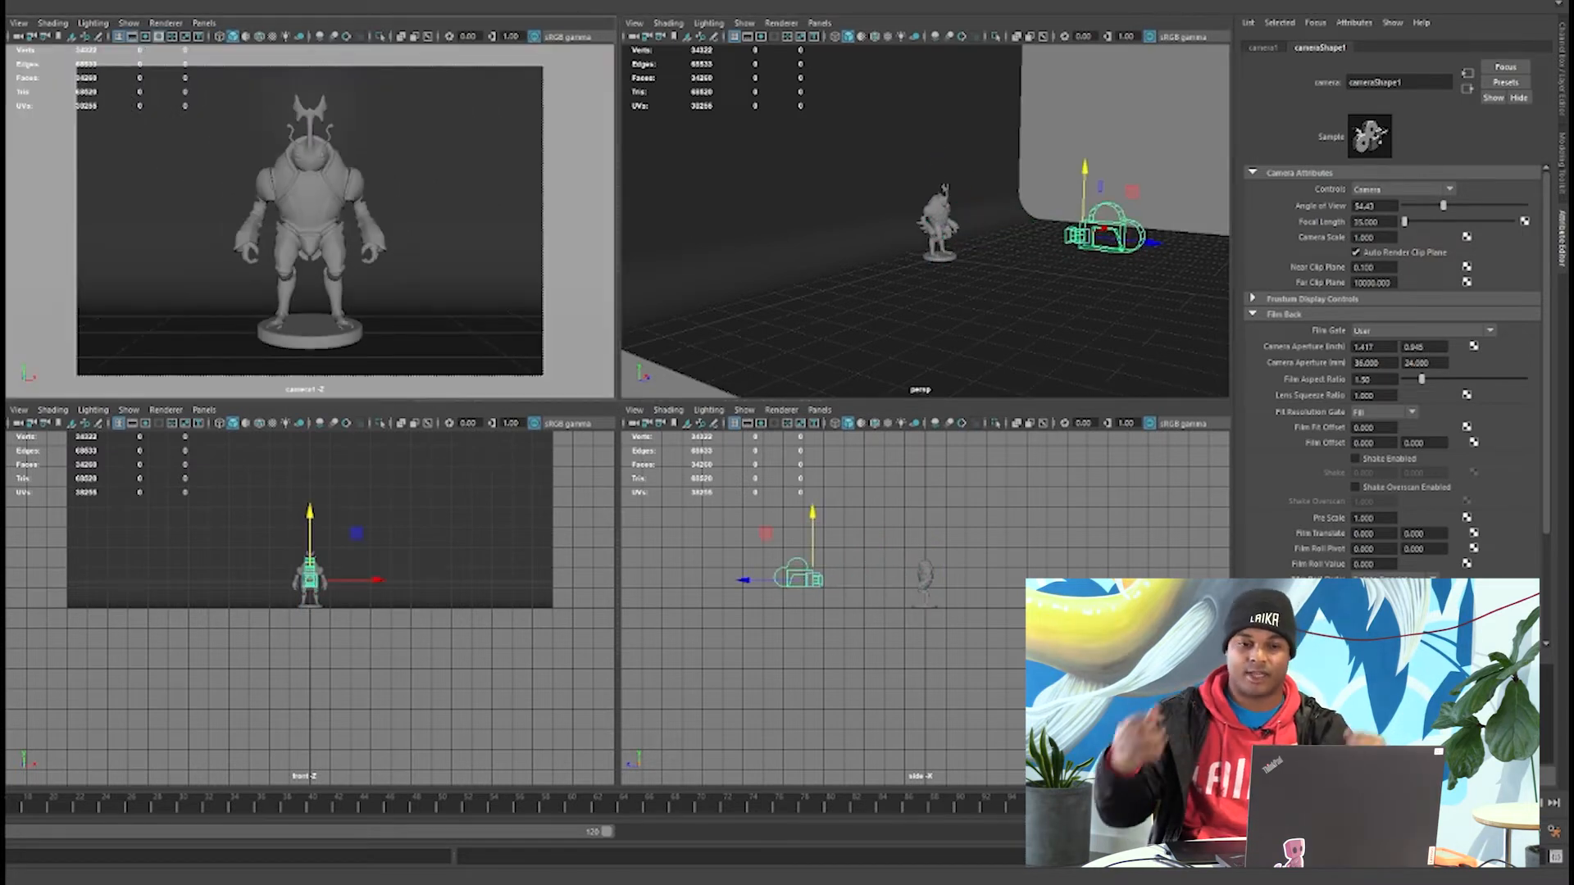
Rename the camera shot_cam and make it the renderable camera in the Render Settings.
drag(696, 85, 615, 78)
scroll(605, 328, down, 7)
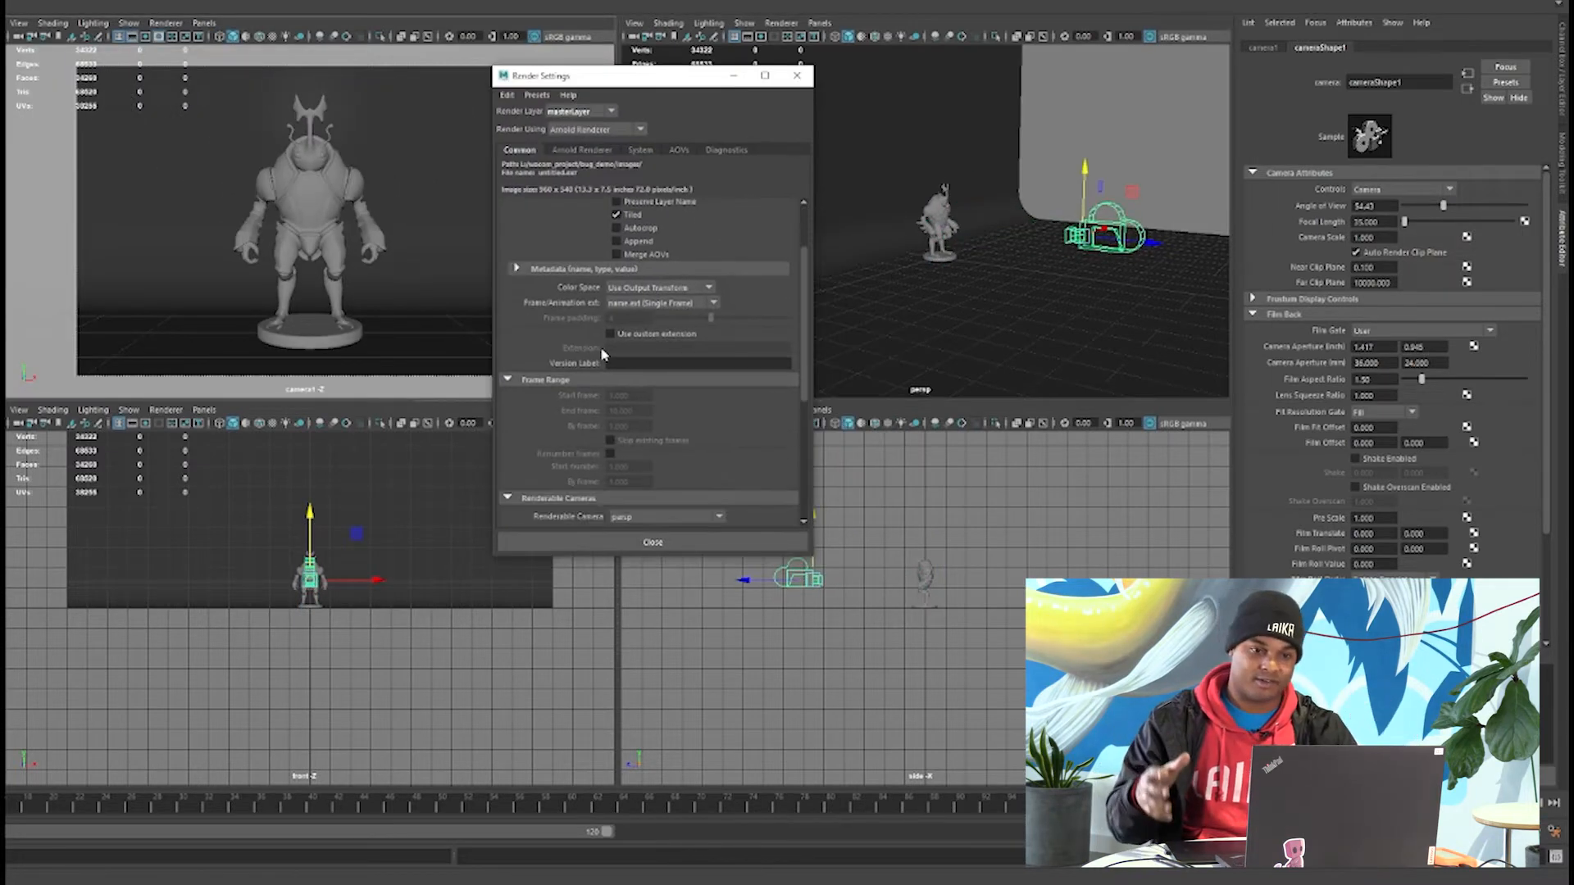
click(627, 309)
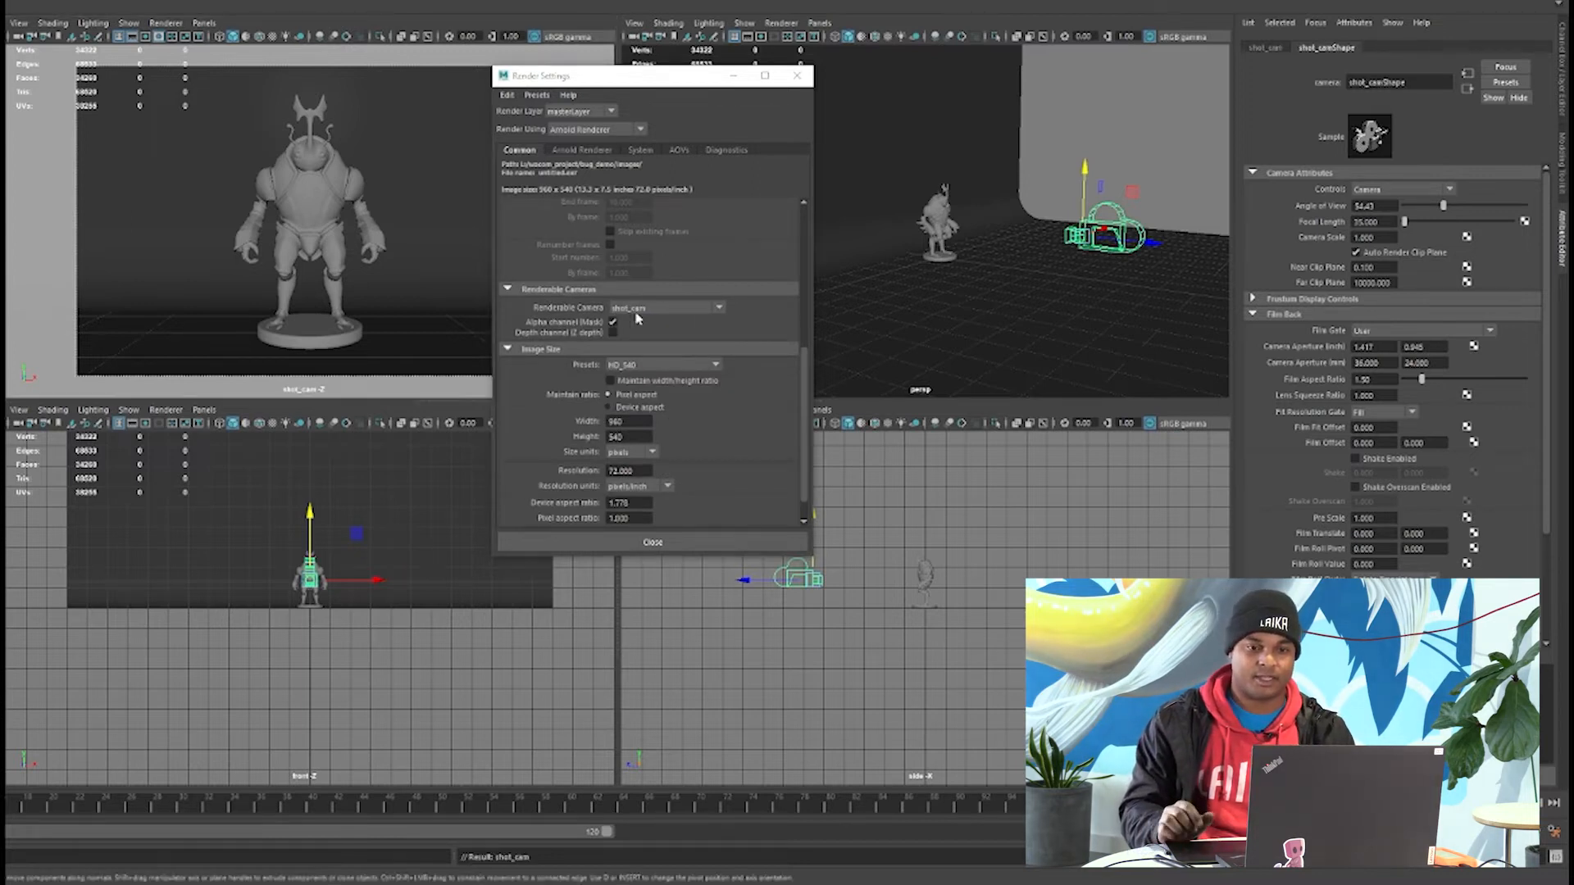
Set the render image size preset to HD_1080 and enable Maintain width/height ratio.
click(641, 365)
click(647, 450)
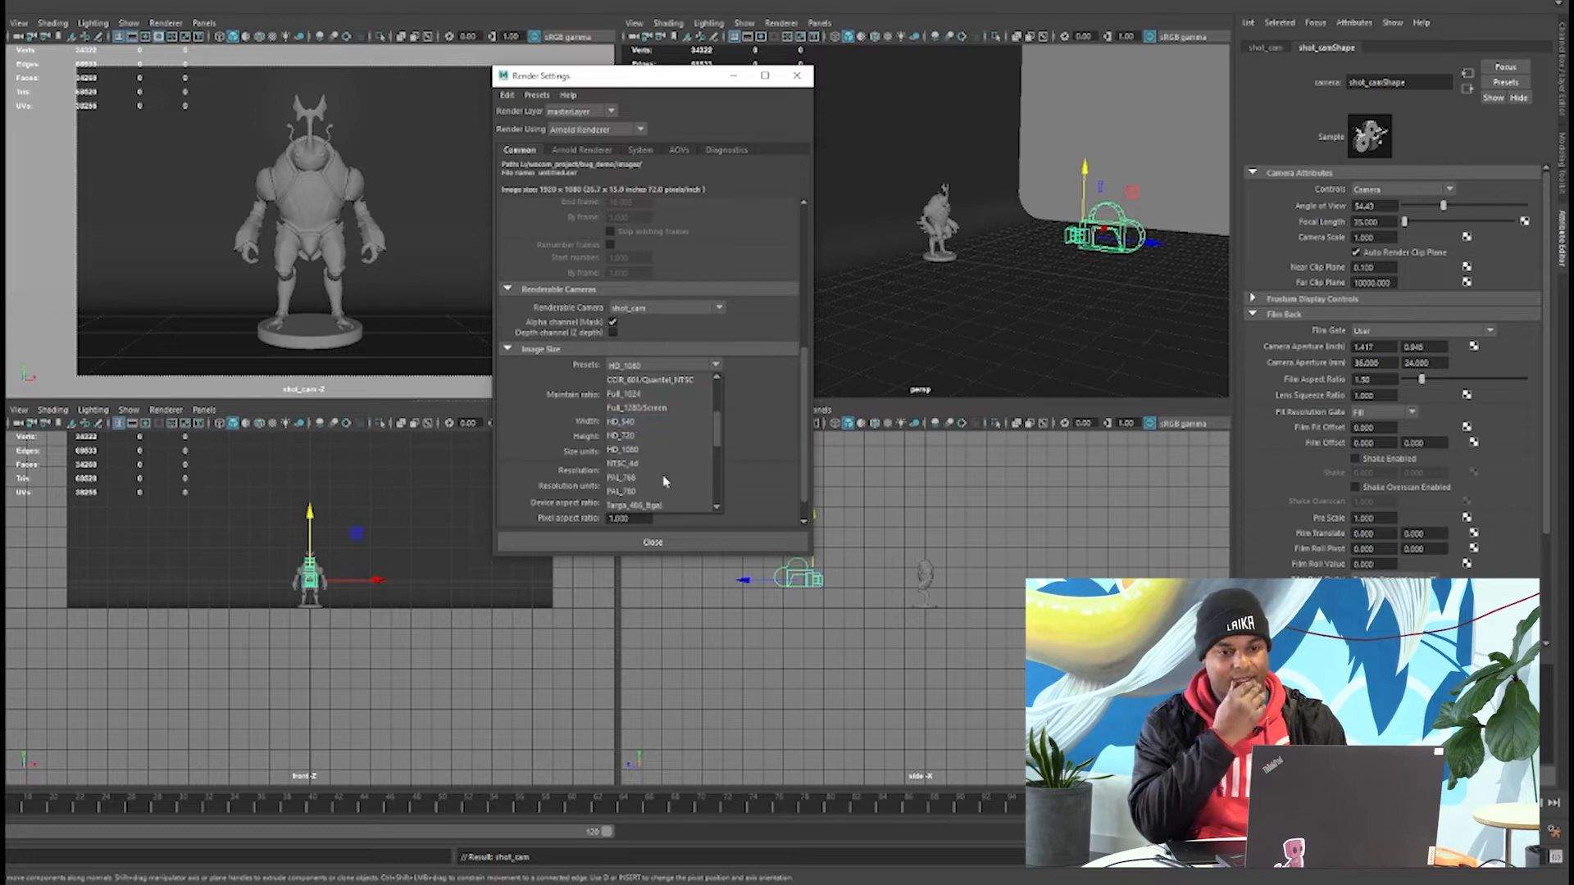
scroll(612, 386, down, 2)
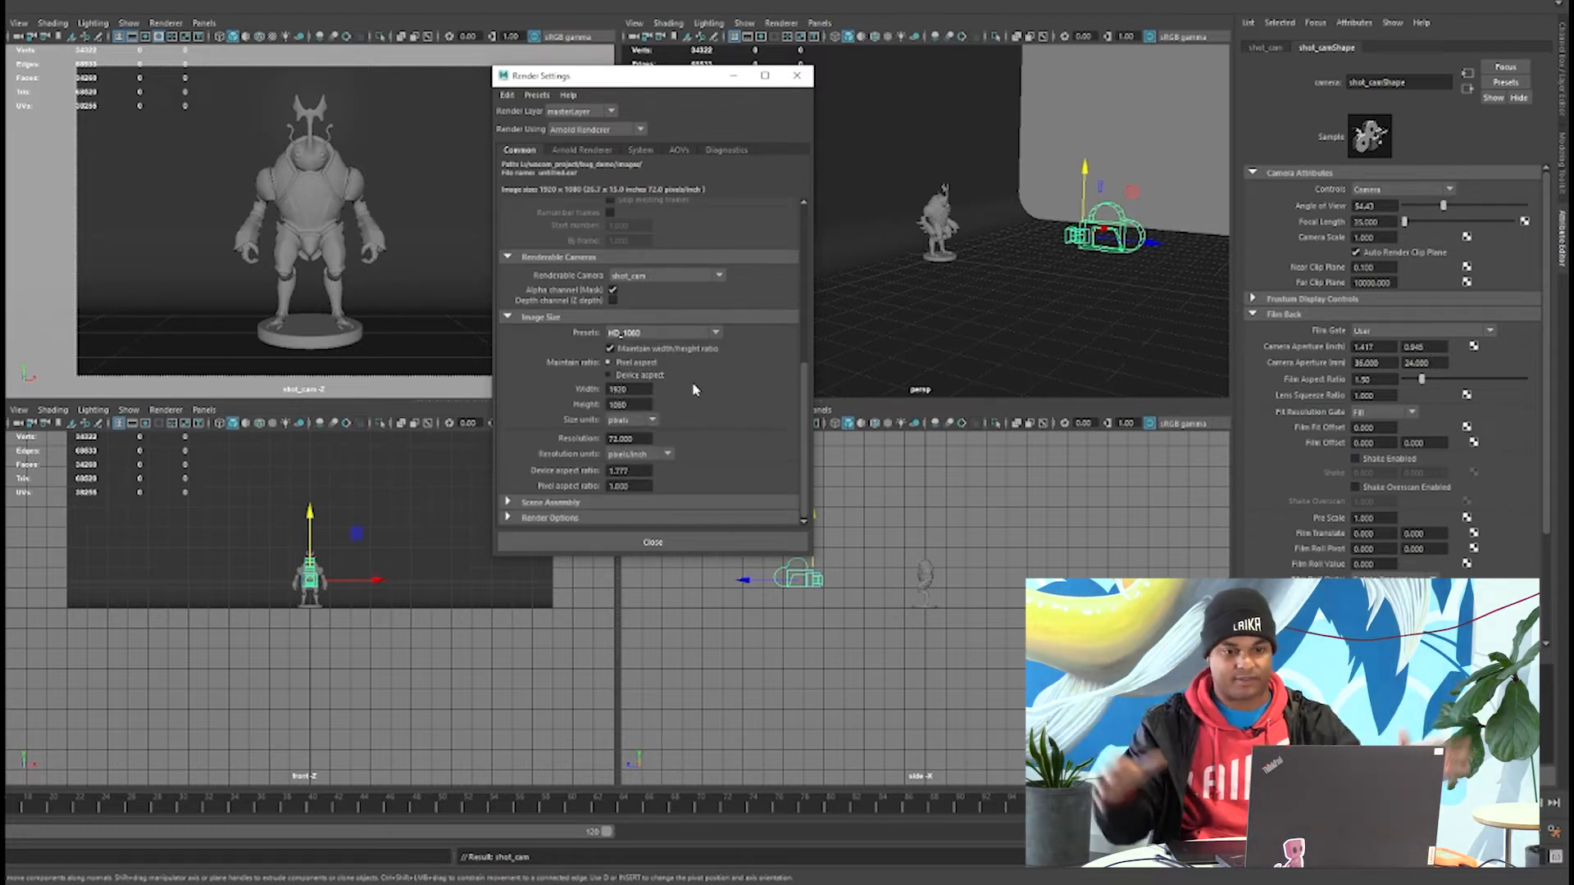
Review the Arnold Renderer settings for sampling, textures, environment and ray depth.
scroll(554, 465, up, 8)
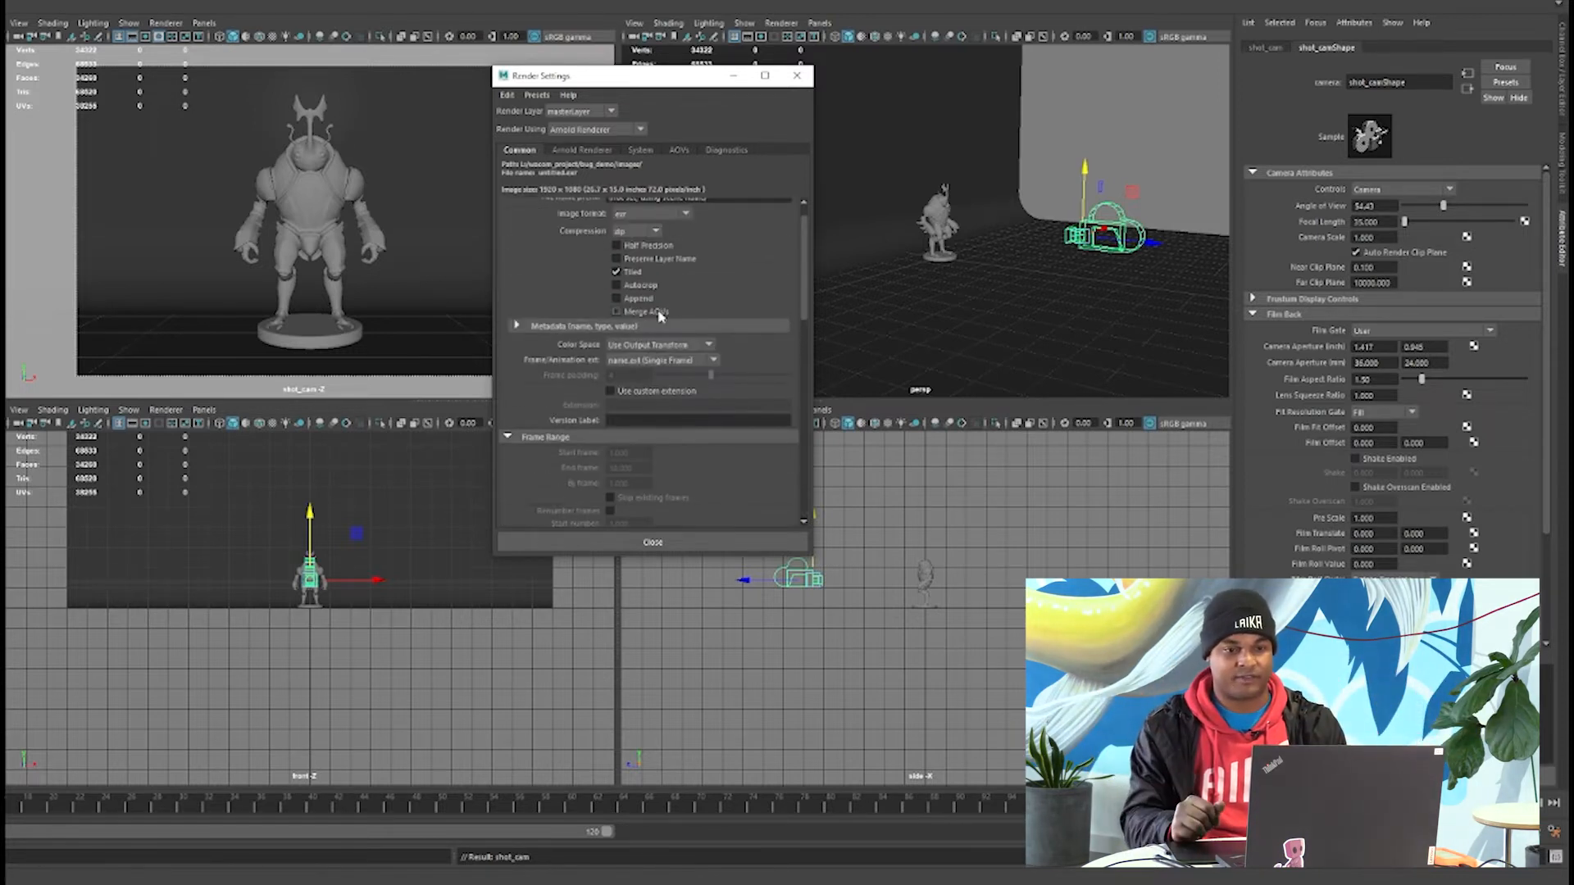
scroll(563, 296, up, 1)
click(597, 152)
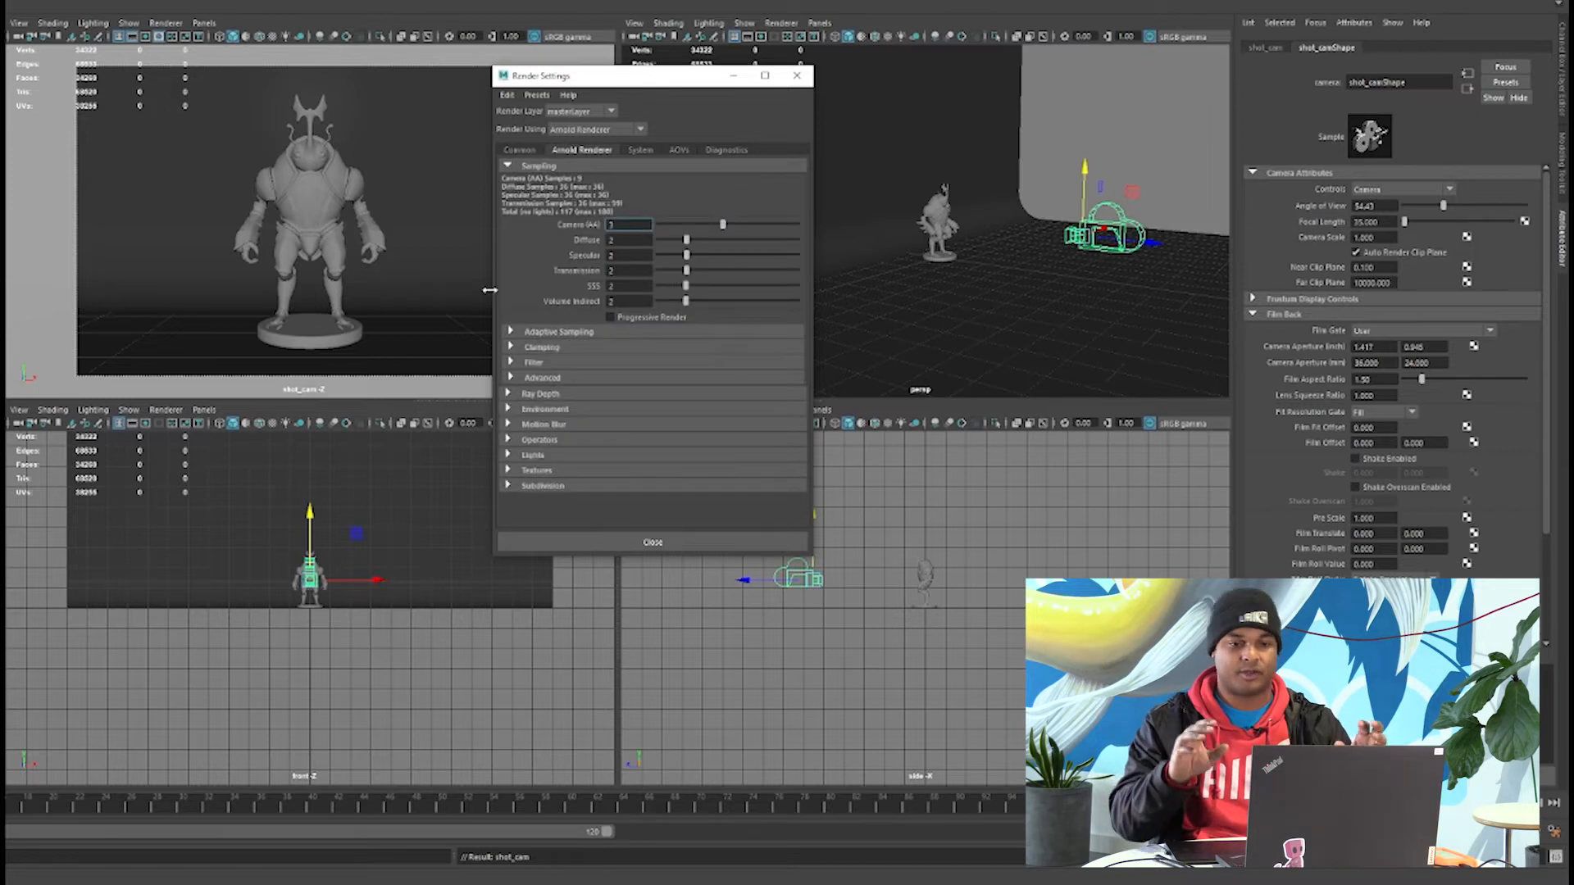
scroll(527, 490, down, 2)
click(533, 438)
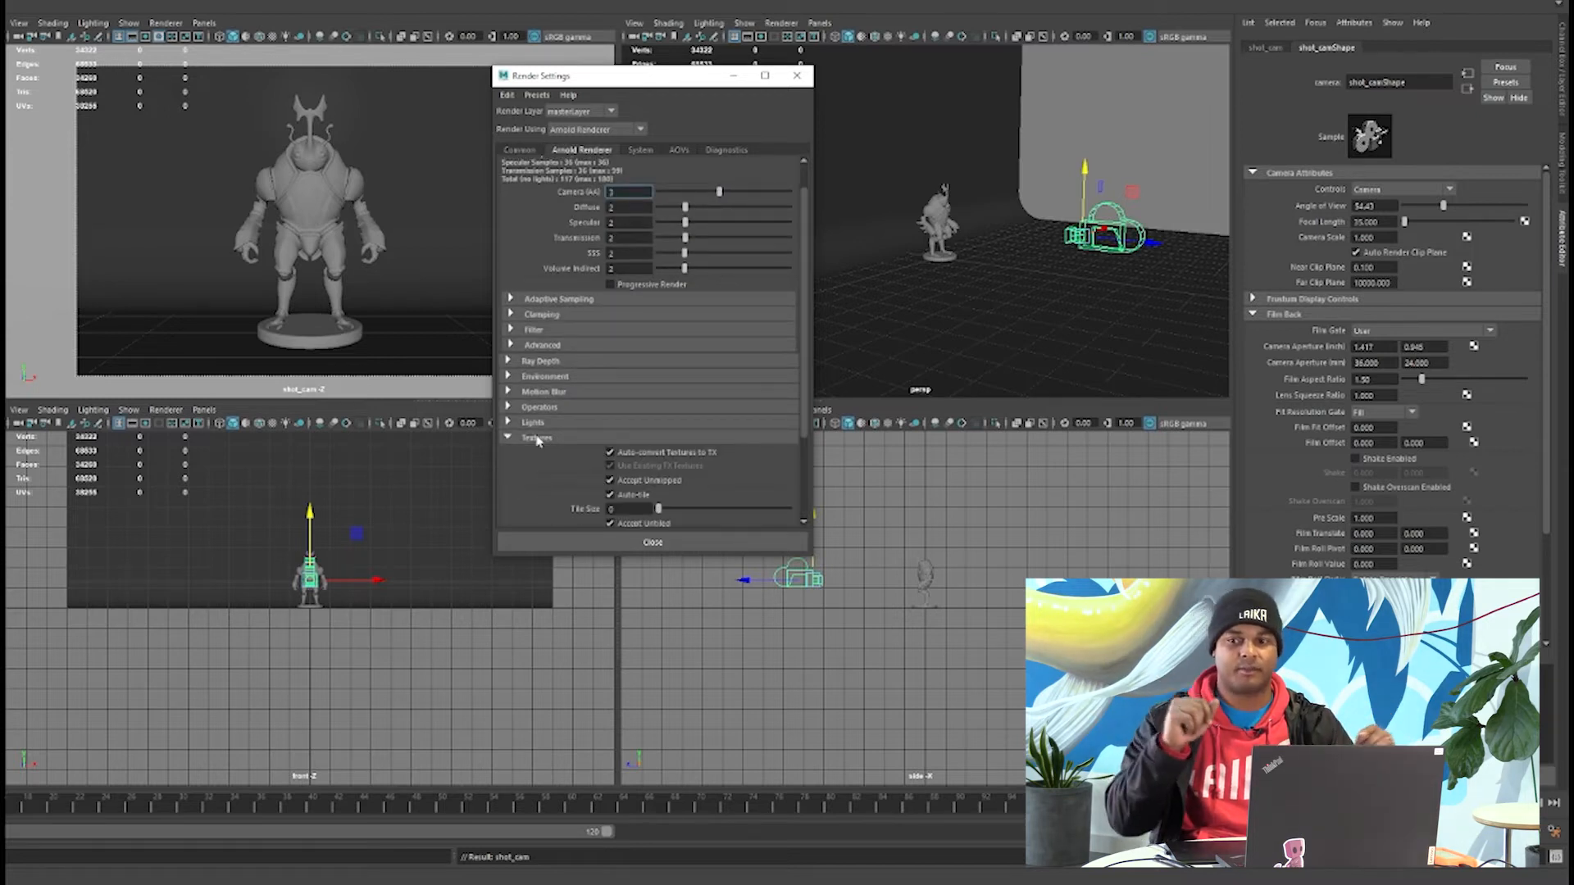
scroll(534, 441, down, 4)
scroll(539, 418, up, 2)
click(536, 377)
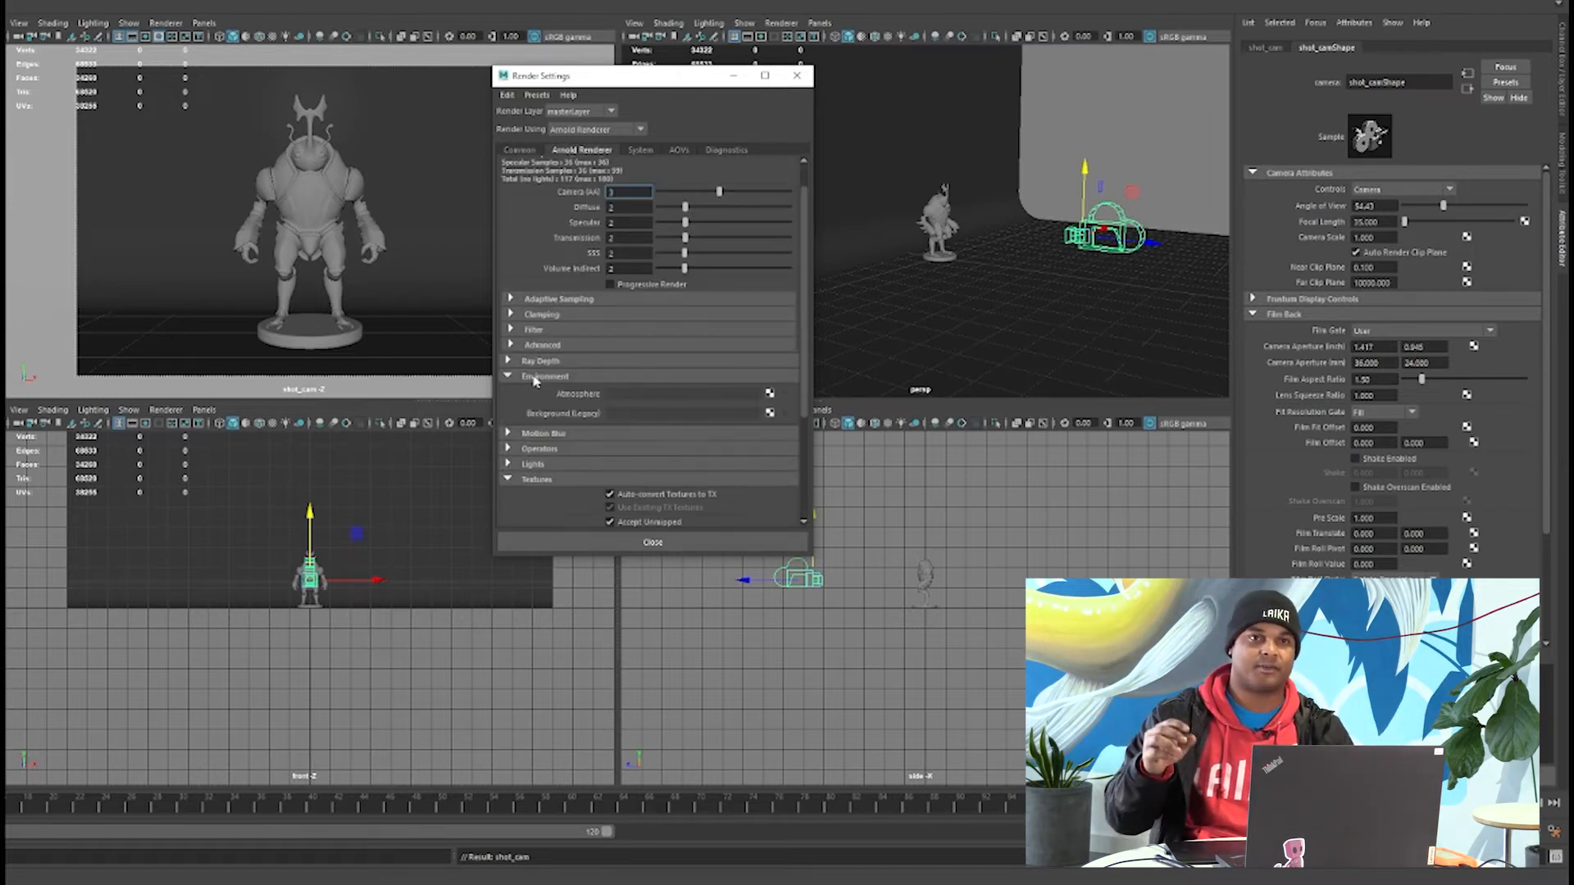
click(539, 361)
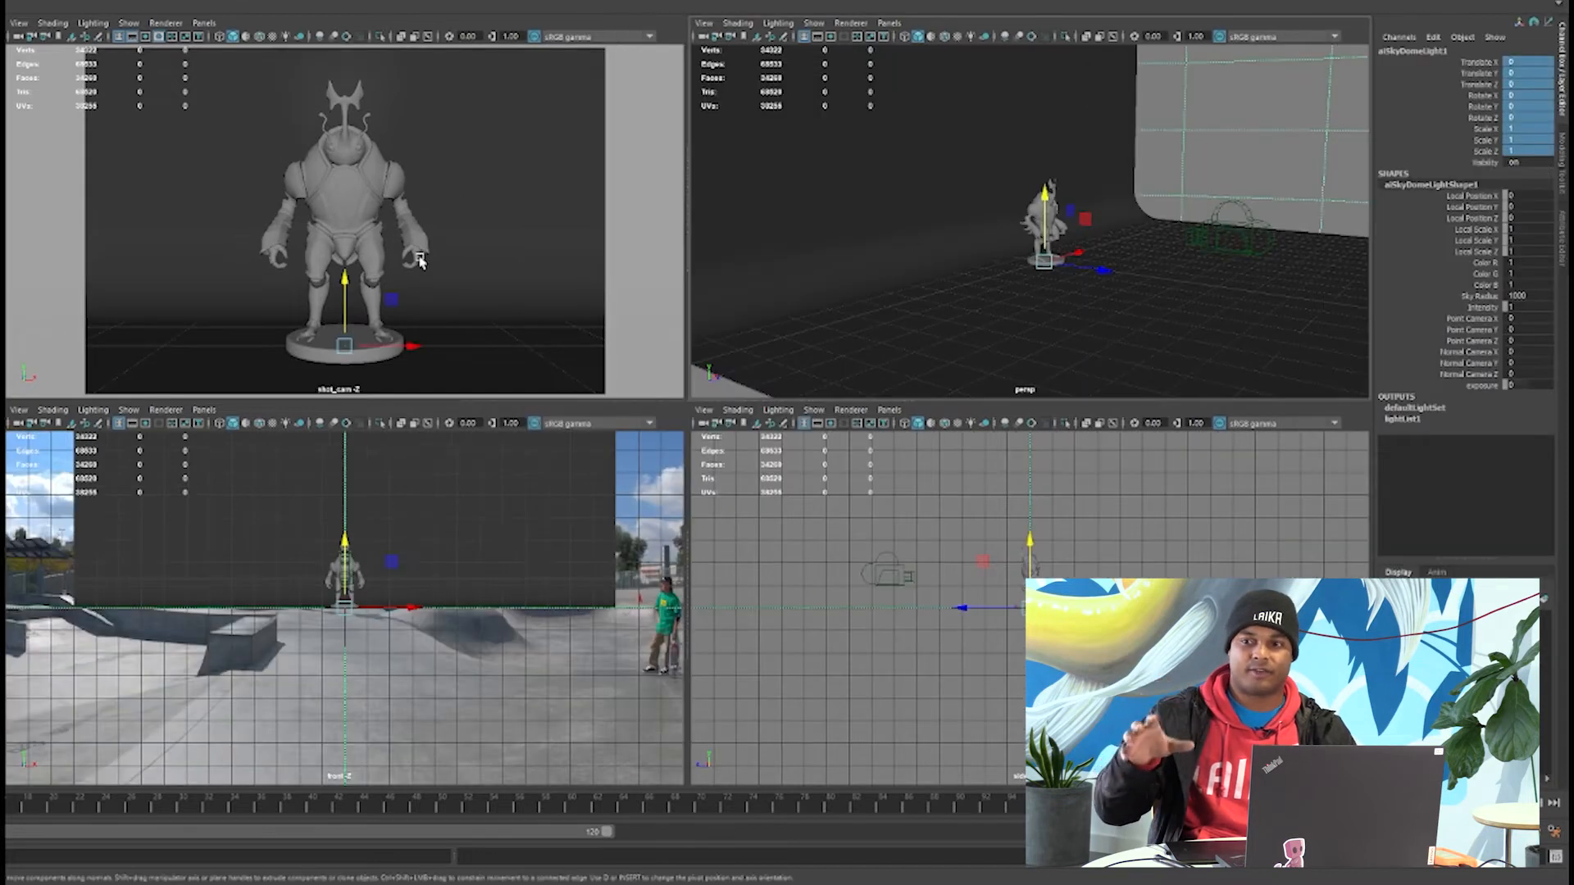
Maximize the shot_cam view and select the character mesh with its transform channels displayed.
key(space)
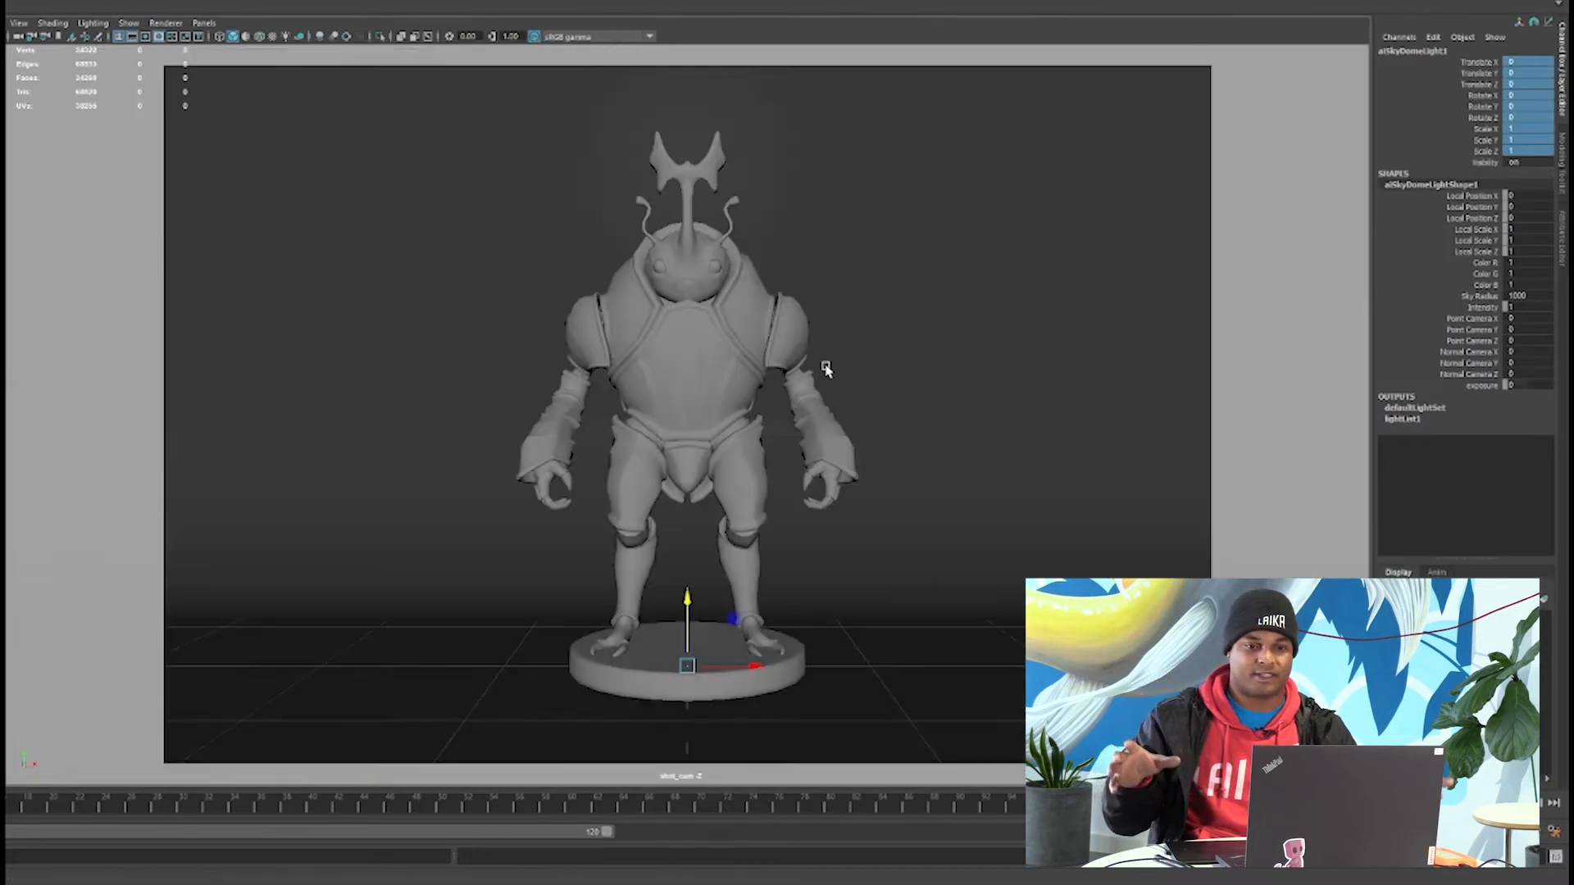
click(632, 413)
click(596, 427)
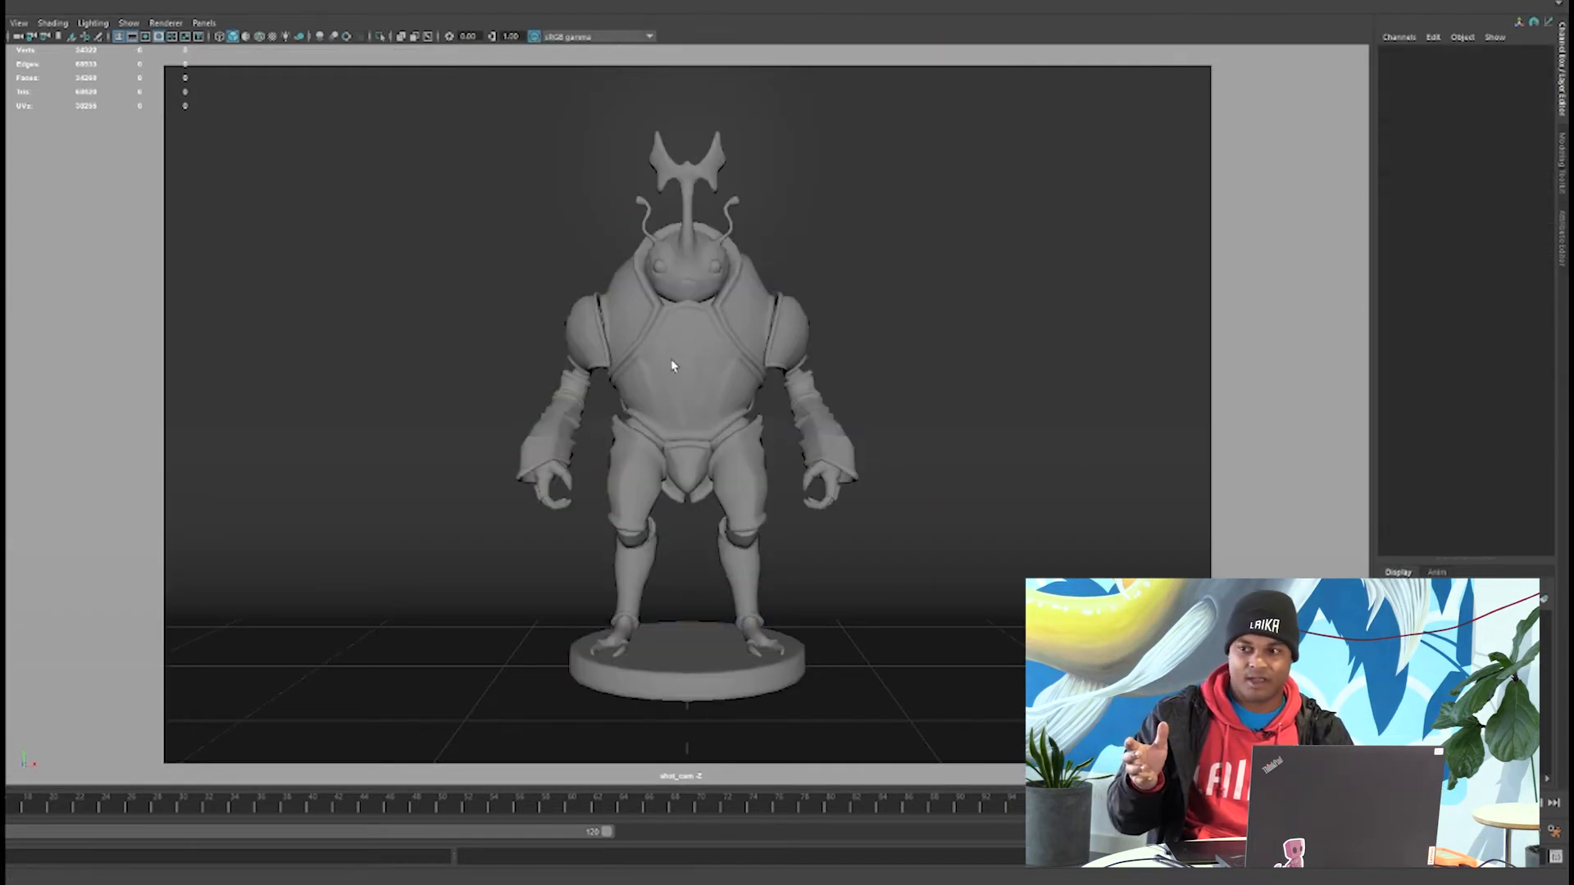
click(599, 302)
key(ctrl+a)
click(1293, 125)
click(1293, 125)
key(ctrl+a)
Test rotating the character mesh with the Rotate tool and undo the rotation.
key(e)
drag(713, 686, 702, 693)
key(ctrl+z)
Set a keyframe on the character mesh's Rotate Y channel at 0.
right_click(1489, 107)
click(1451, 138)
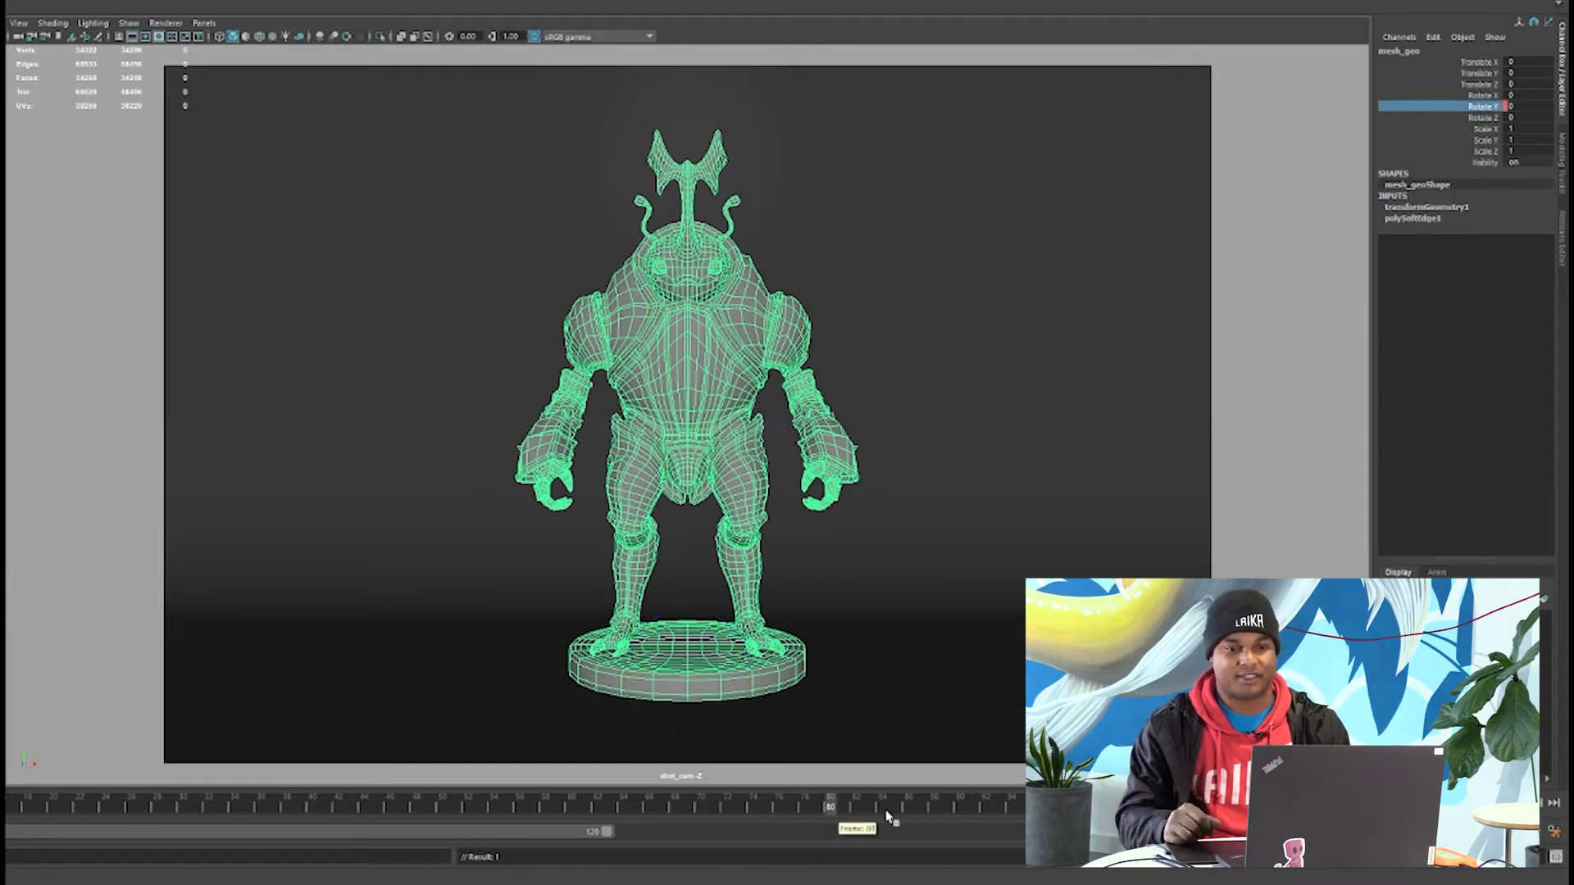
Keyframe the character mesh's Rotate Y at 359 on the last frame of the timeline and preview the rotation.
double_click(1526, 107)
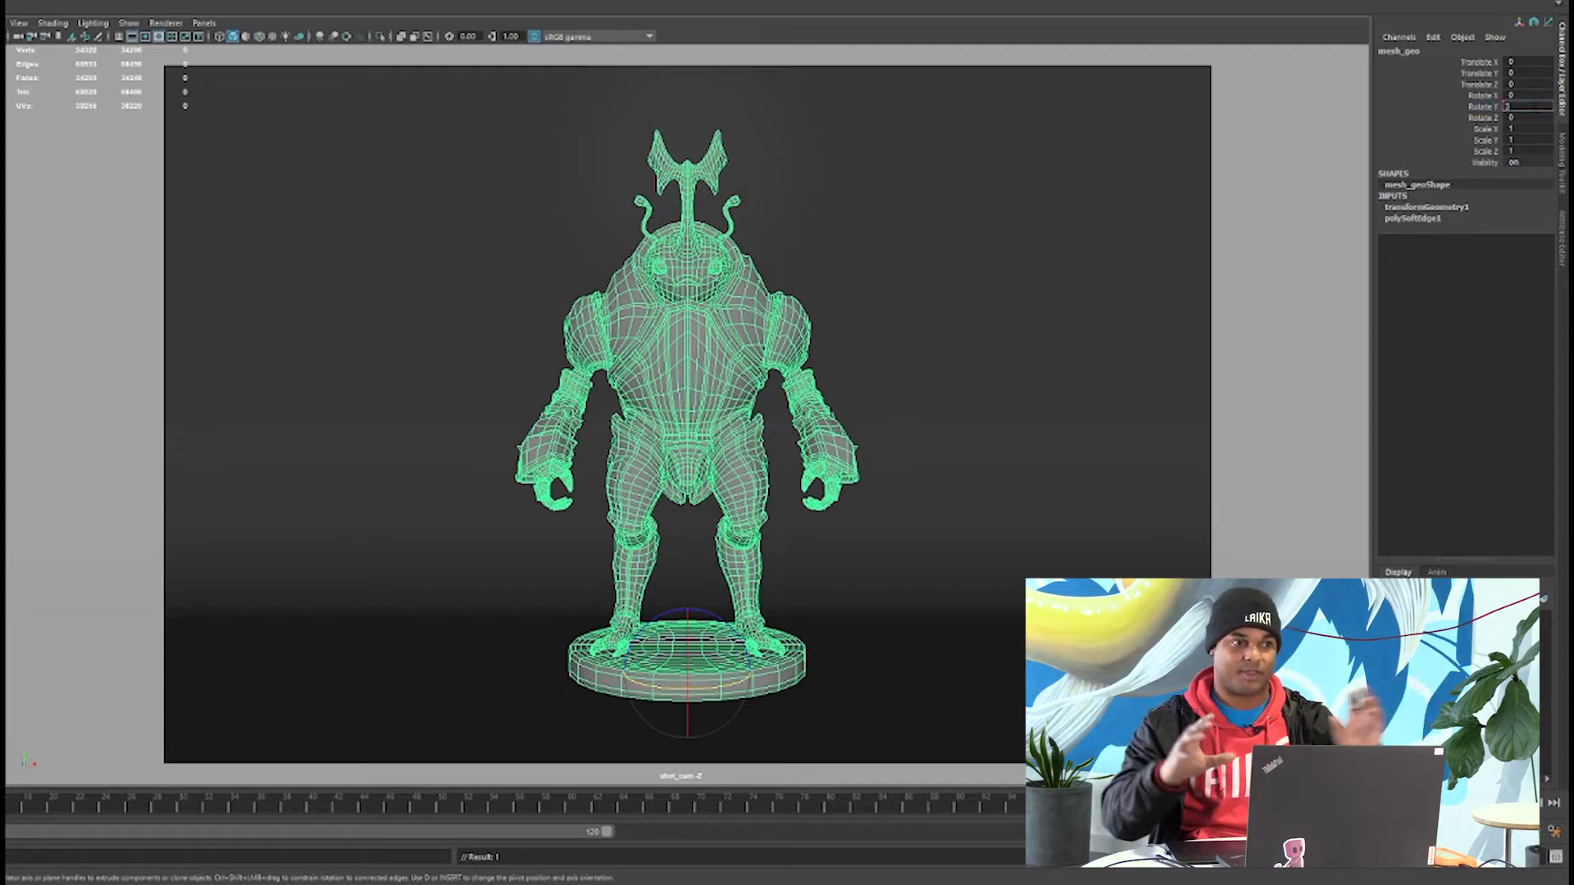
text(359)
key(Return)
right_click(1487, 107)
click(1457, 138)
drag(1286, 805, 0, 849)
click(1500, 803)
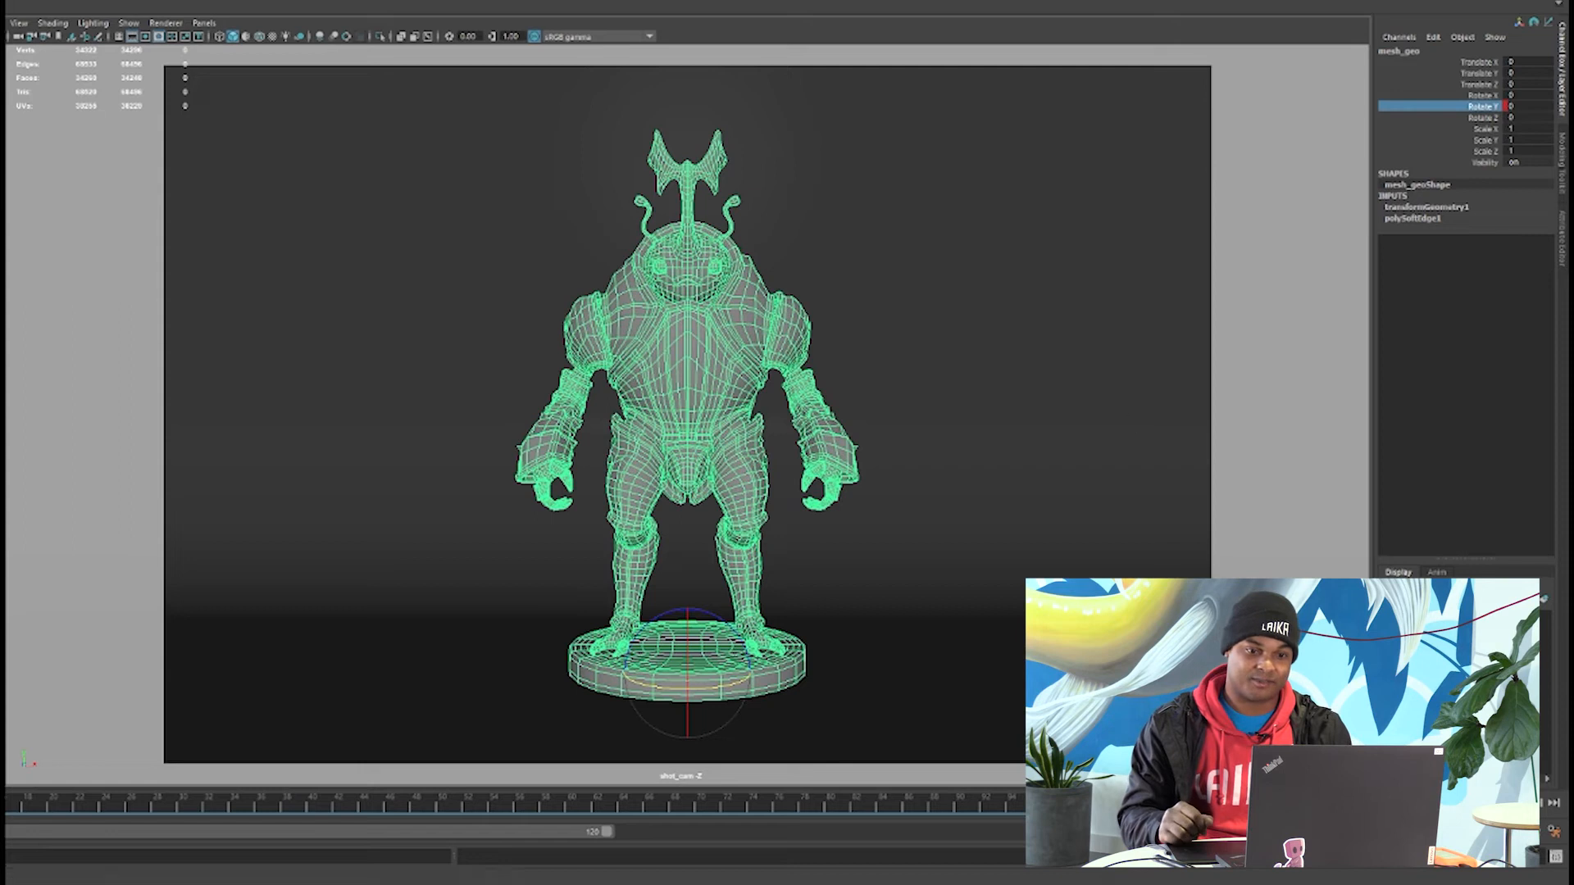
Use a playback speed of 24 fps x 1 in the time slider preferences and save them.
click(1554, 831)
drag(1324, 265, 1085, 89)
scroll(943, 246, down, 2)
click(1032, 304)
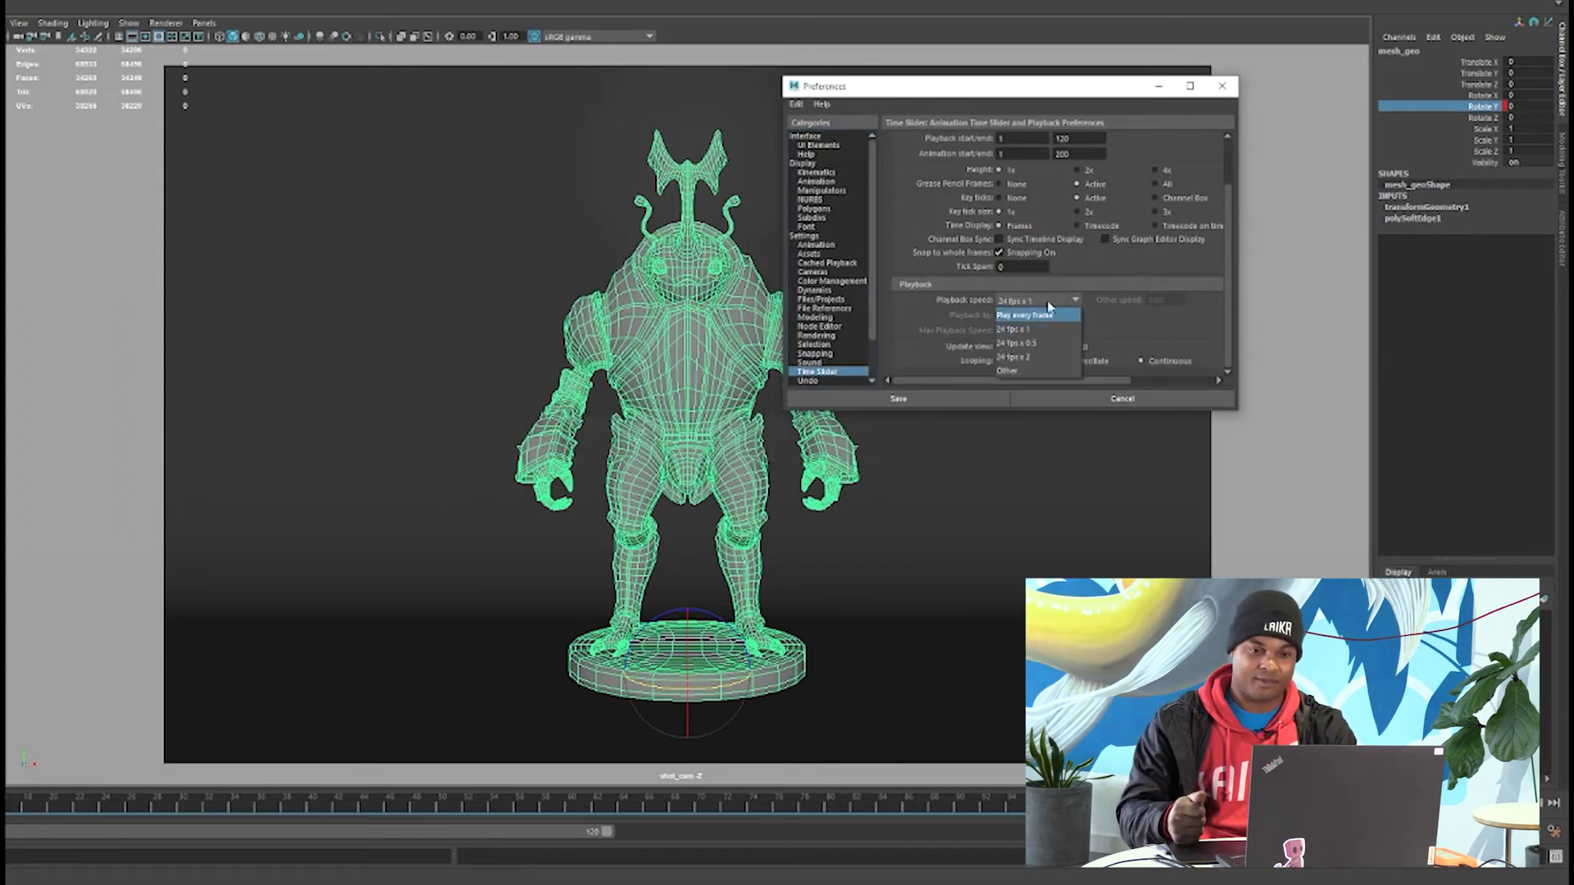
click(898, 398)
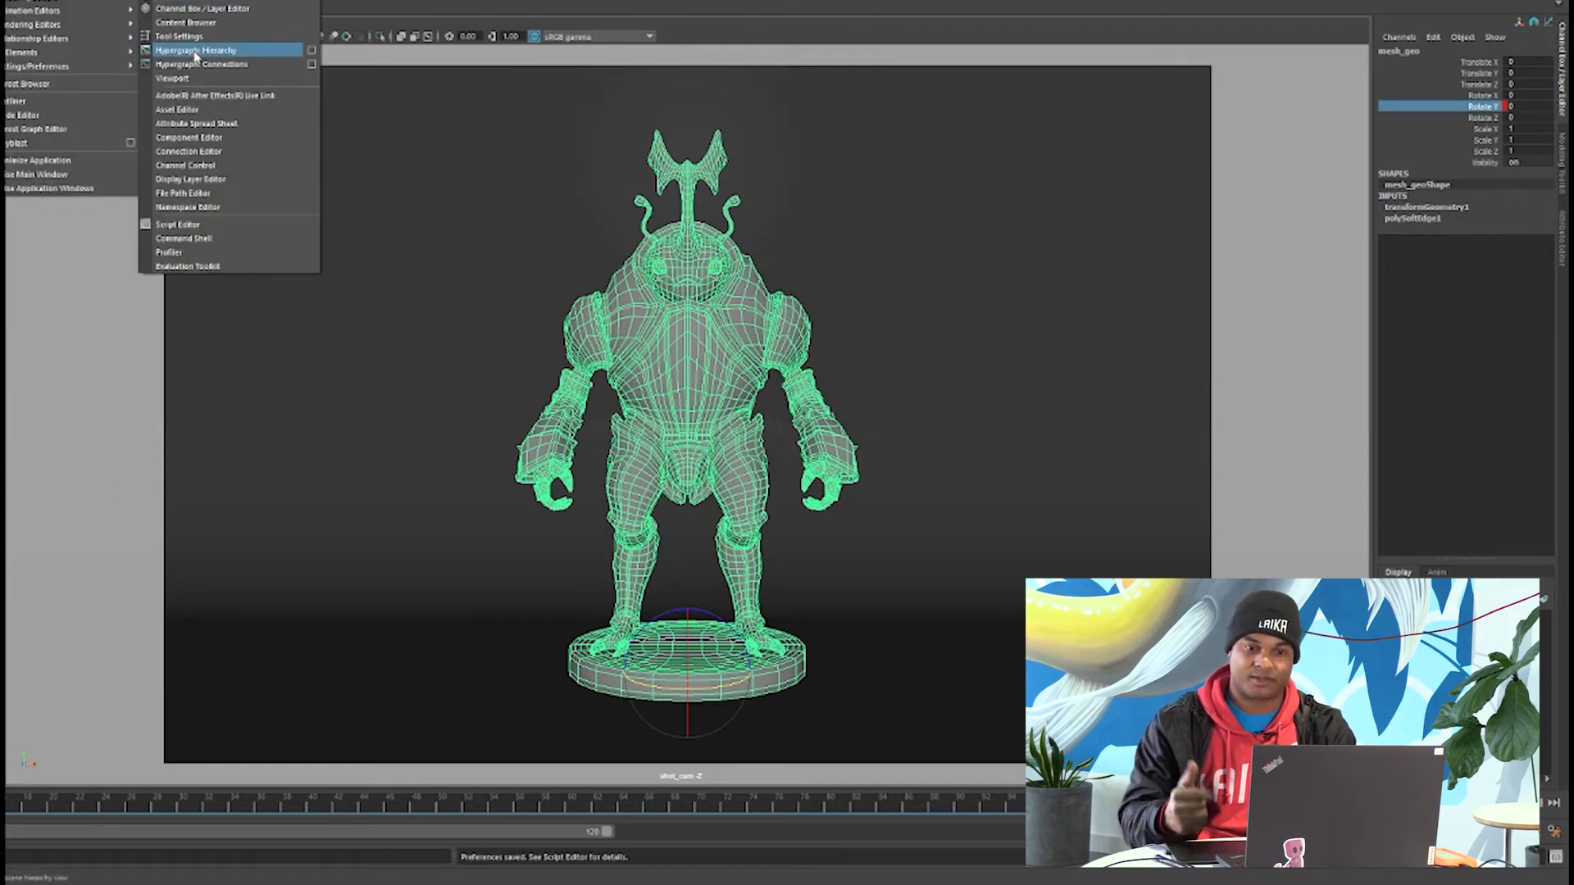
Give the character mesh's Rotate Y keys linear tangents in the Graph Editor.
mouse_move(81, 10)
click(174, 11)
alt+right_drag(632, 317, 539, 259)
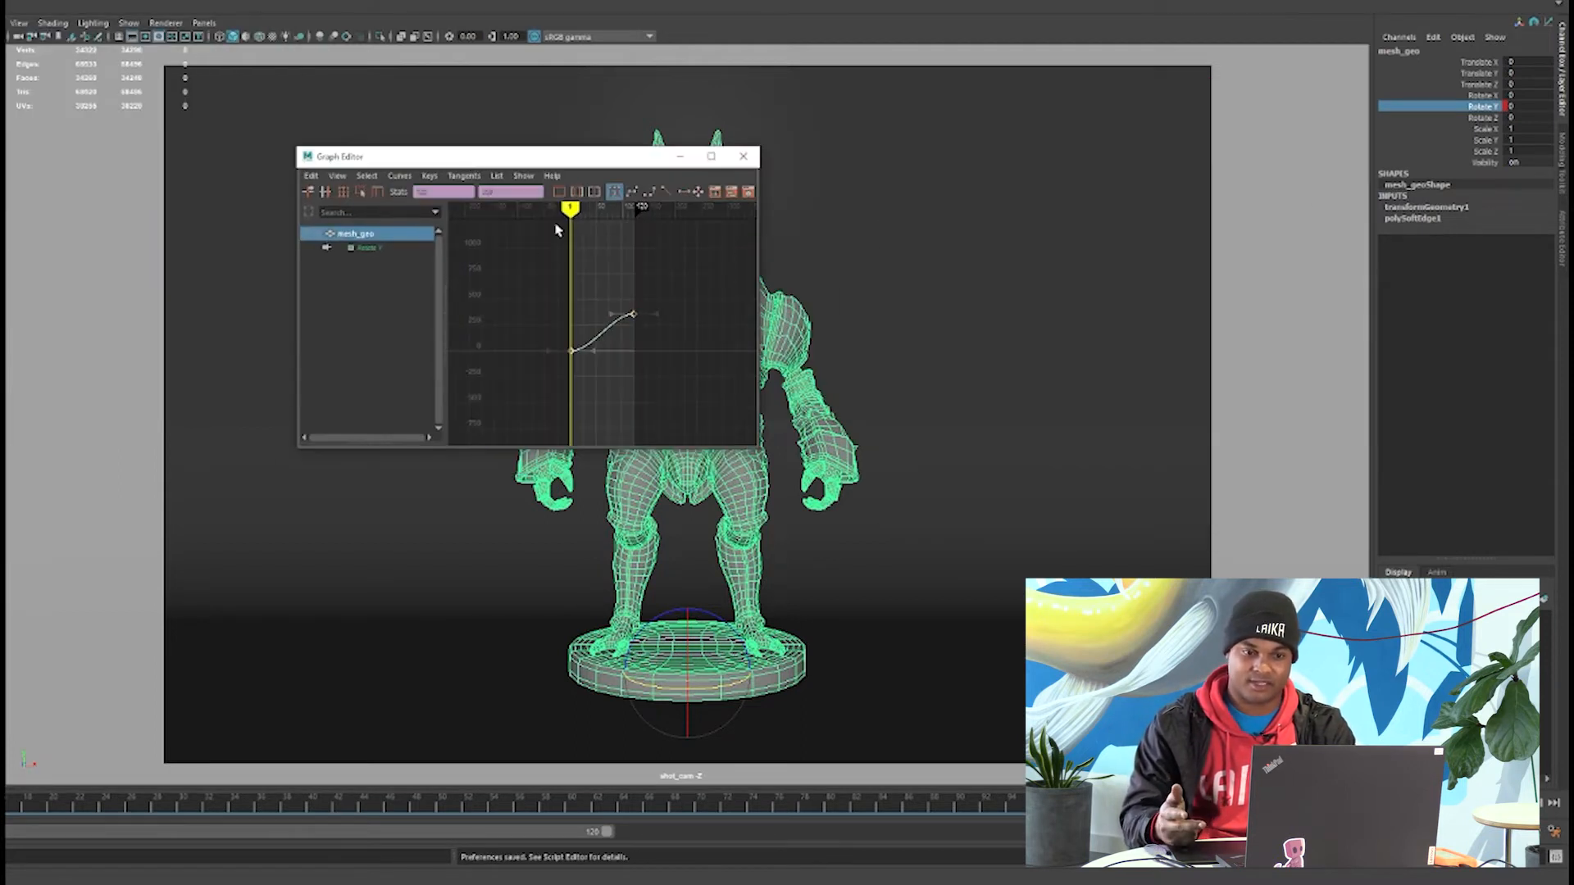
click(667, 194)
click(743, 156)
Play back the turntable rotation with nothing selected and save the scene as bugDemo_v001 in the scenes folder.
click(945, 356)
key(alt+v)
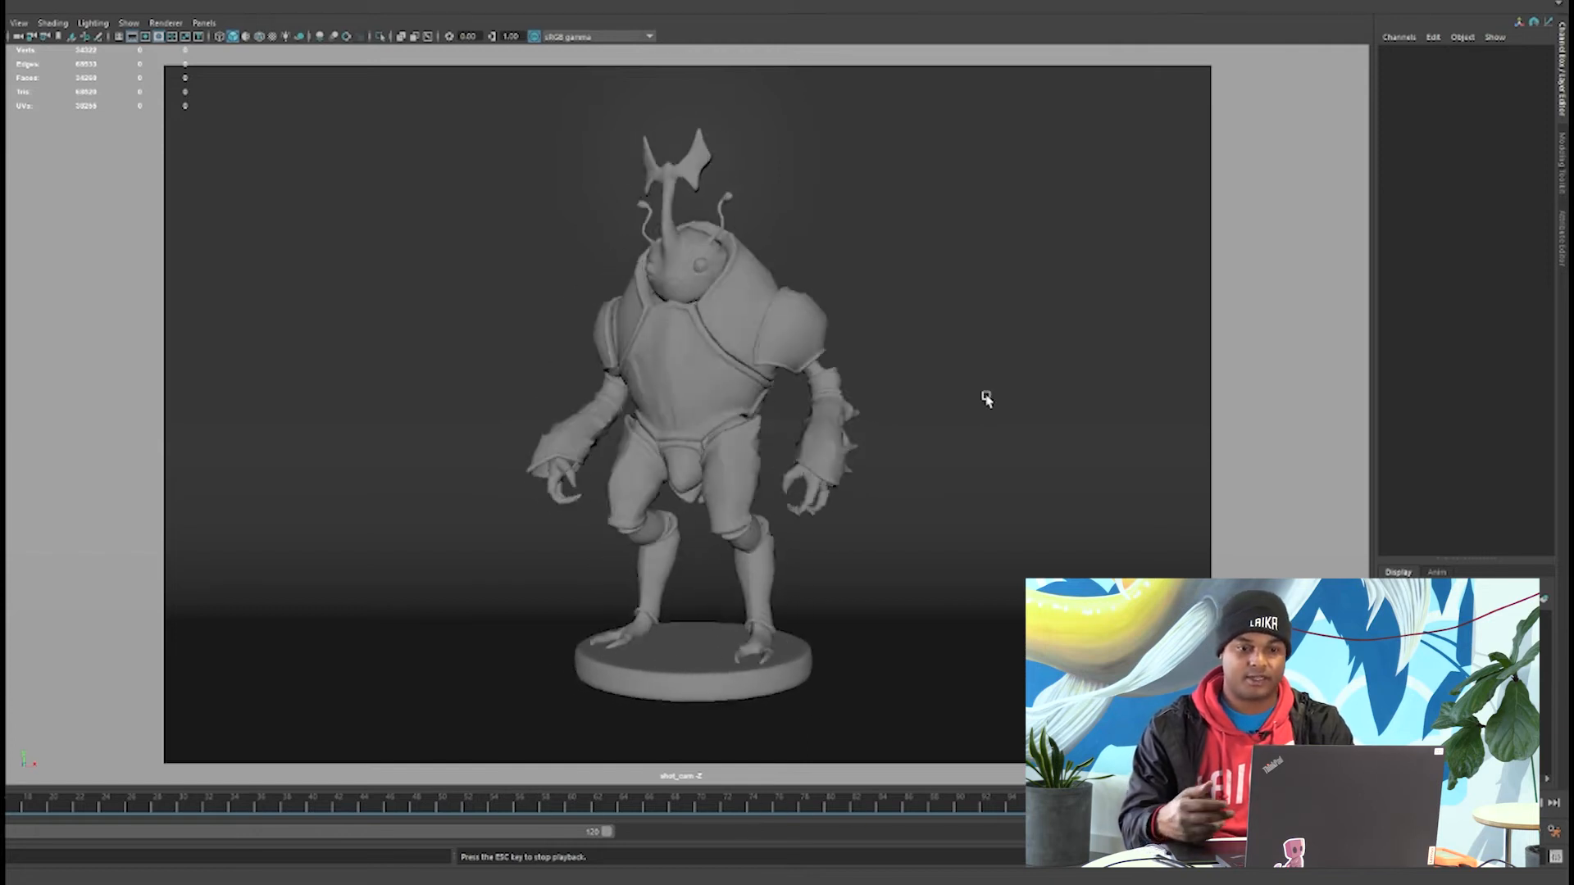
key(Escape)
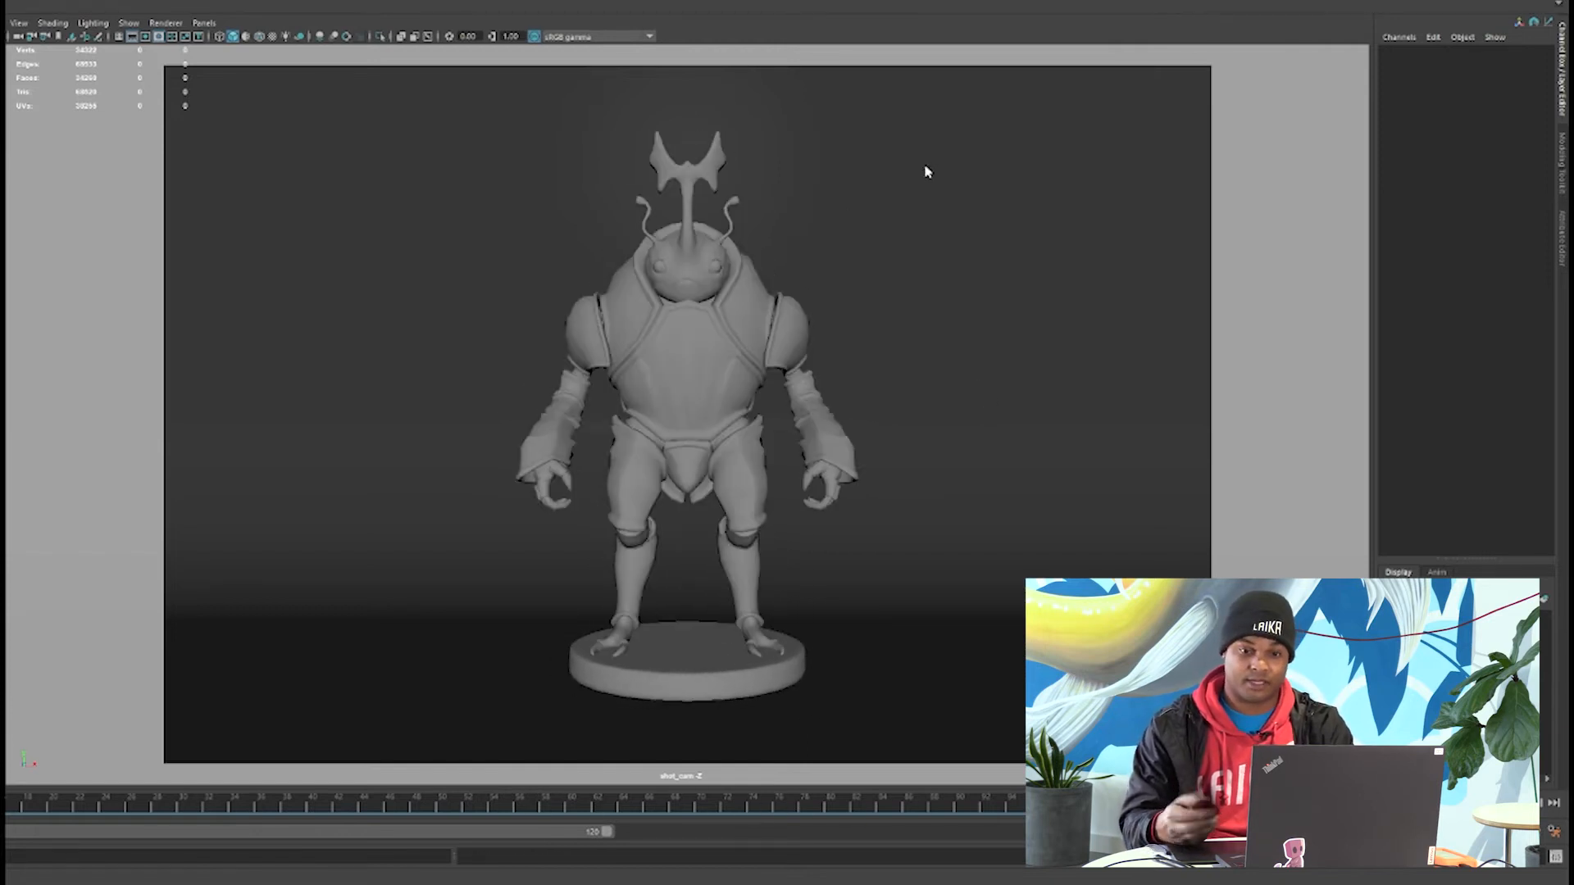
key(ctrl+shift+s)
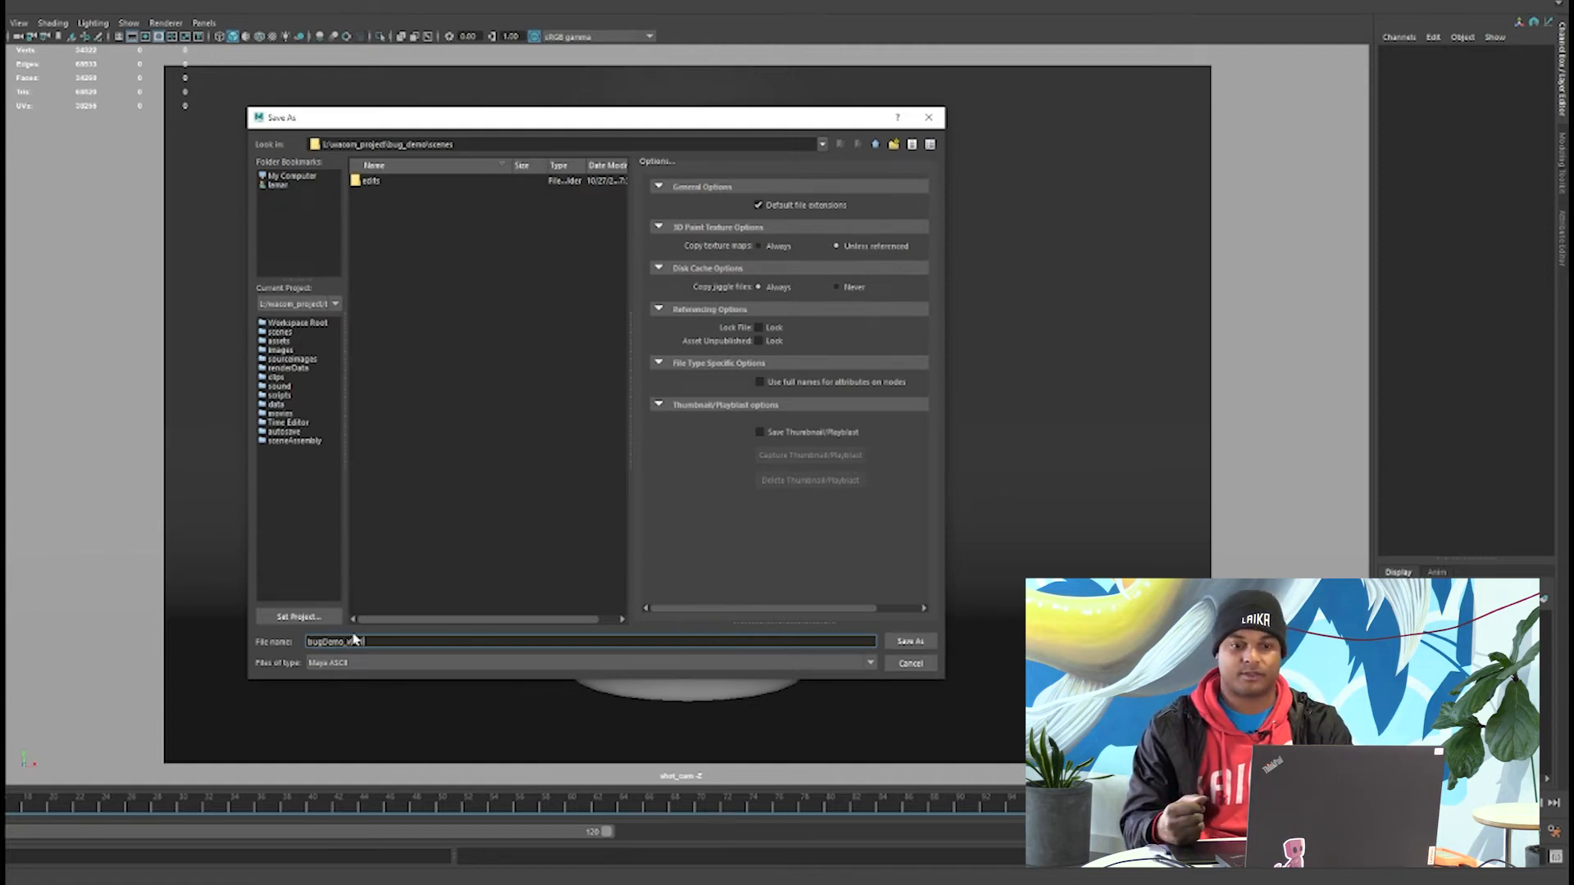
key(Return)
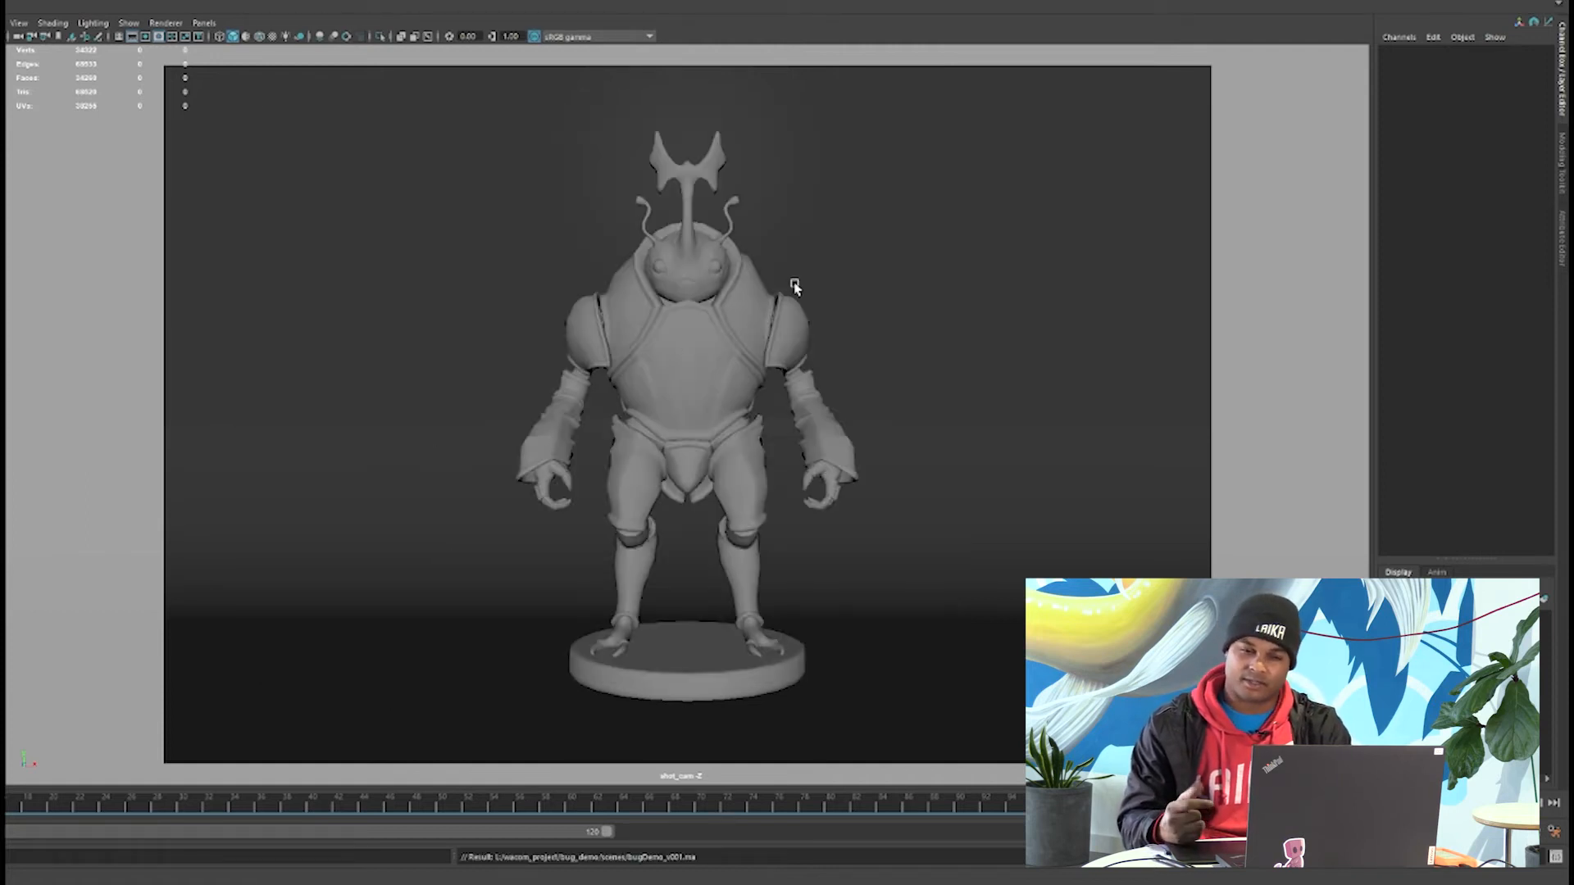
Graph the character's mesh_mat shader network in the Hypershade and arrange its nodes.
click(740, 331)
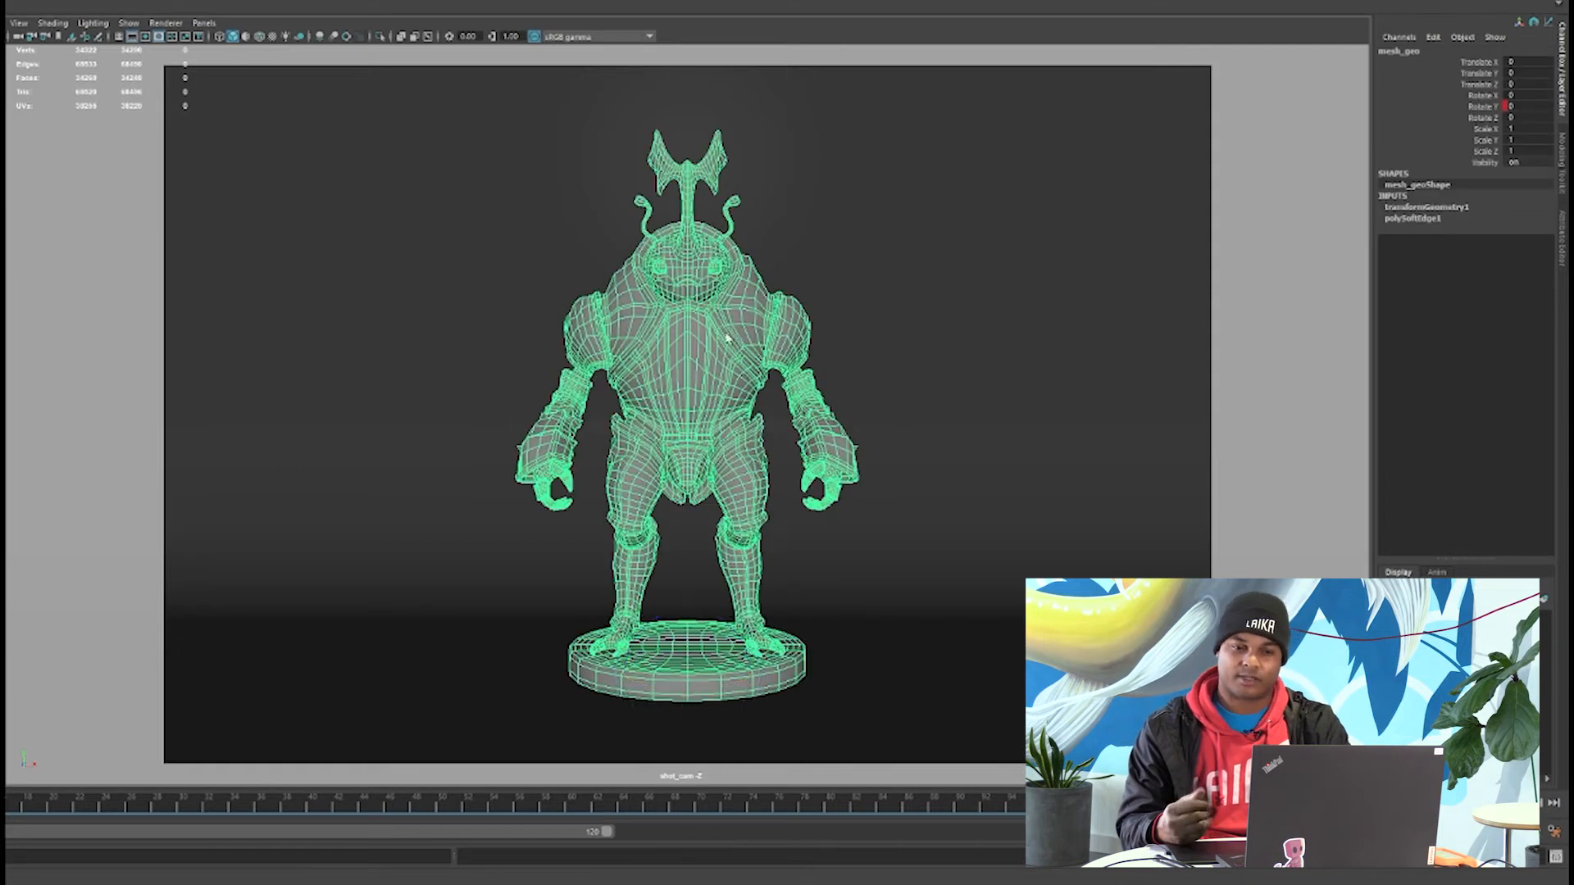
drag(543, 72, 632, 38)
alt+right_drag(610, 457, 687, 467)
alt+middle_drag(574, 467, 634, 711)
drag(553, 335, 368, 299)
click(274, 254)
alt+right_drag(664, 500, 694, 503)
alt+middle_drag(694, 503, 830, 499)
Connect a new File texture node to the Base Color of mesh_mat and show its attributes.
click(1351, 534)
click(453, 295)
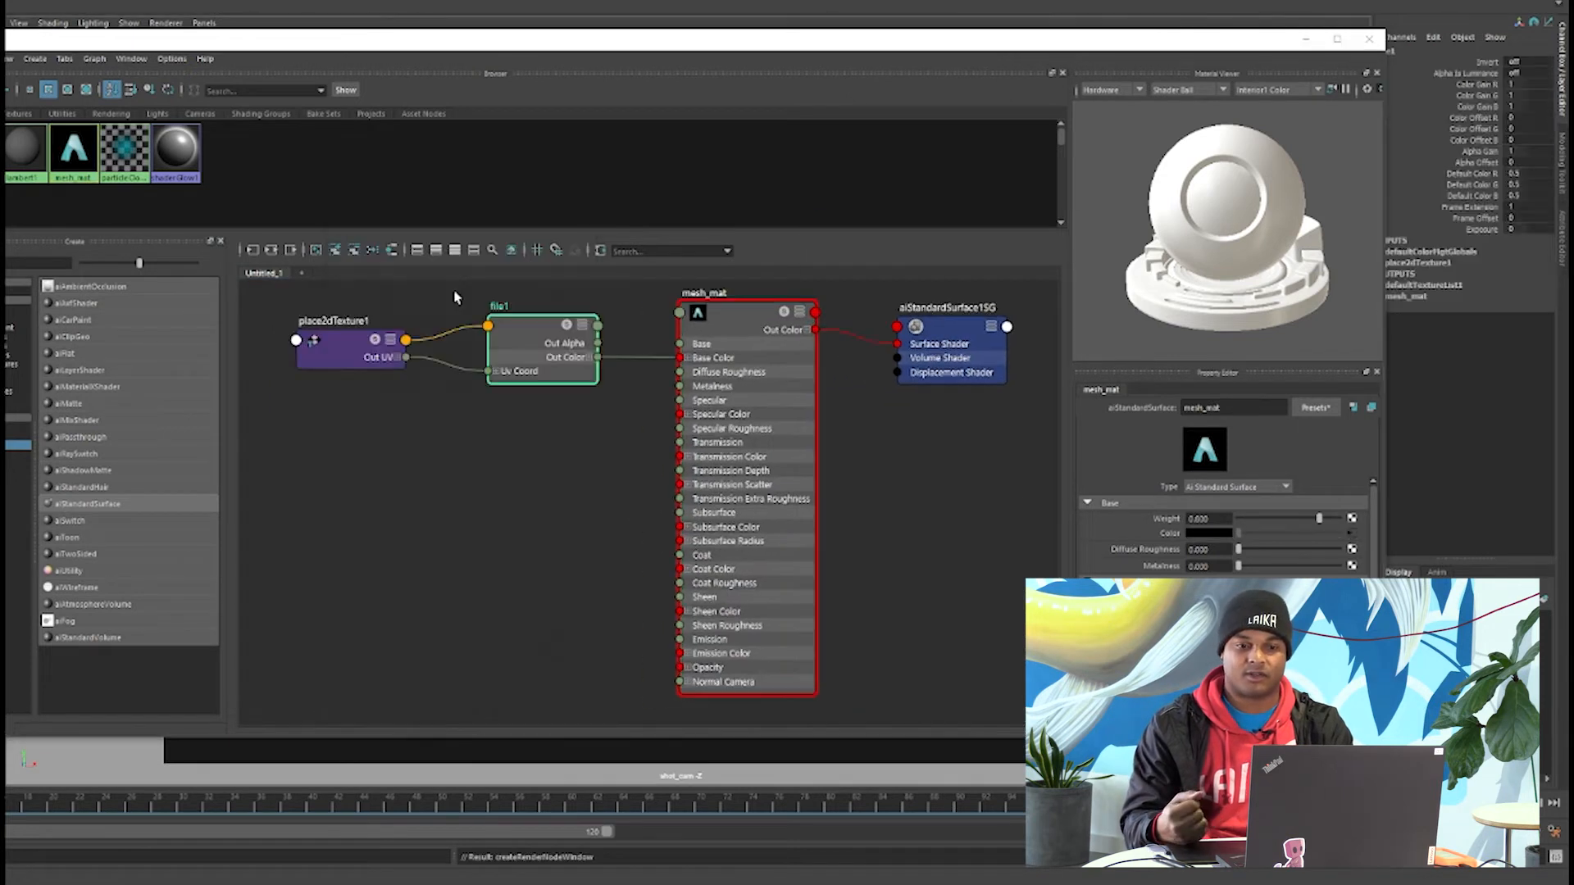
click(1216, 460)
click(1205, 517)
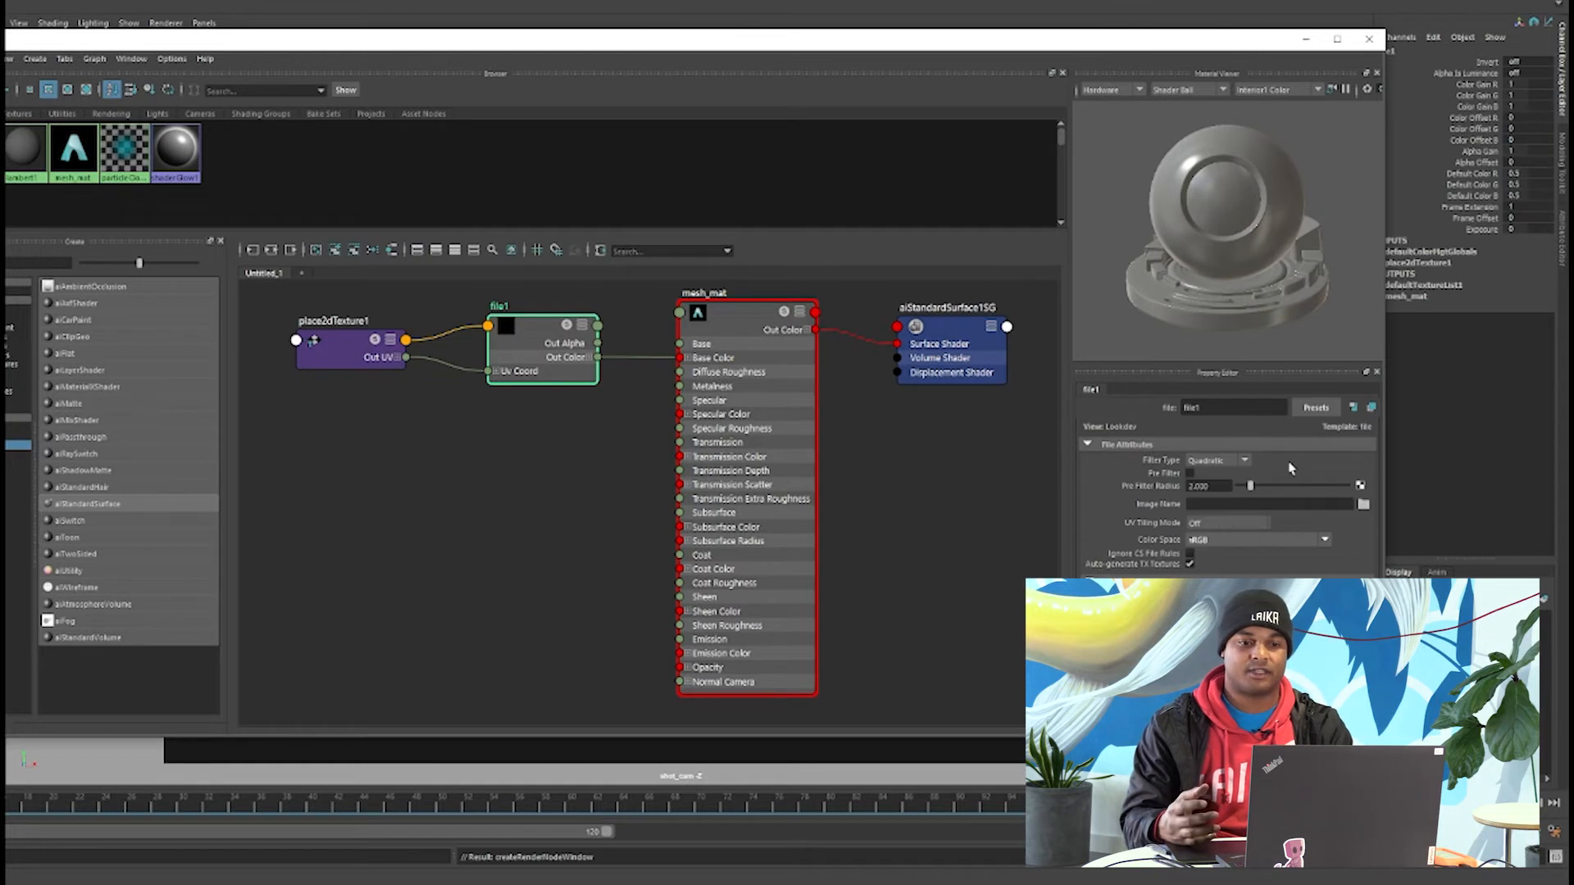
Load defaultMat_Base_color_1001.tif from the sub_maps_v001 folder as the file node's image.
click(1363, 504)
drag(414, 228, 397, 207)
click(910, 226)
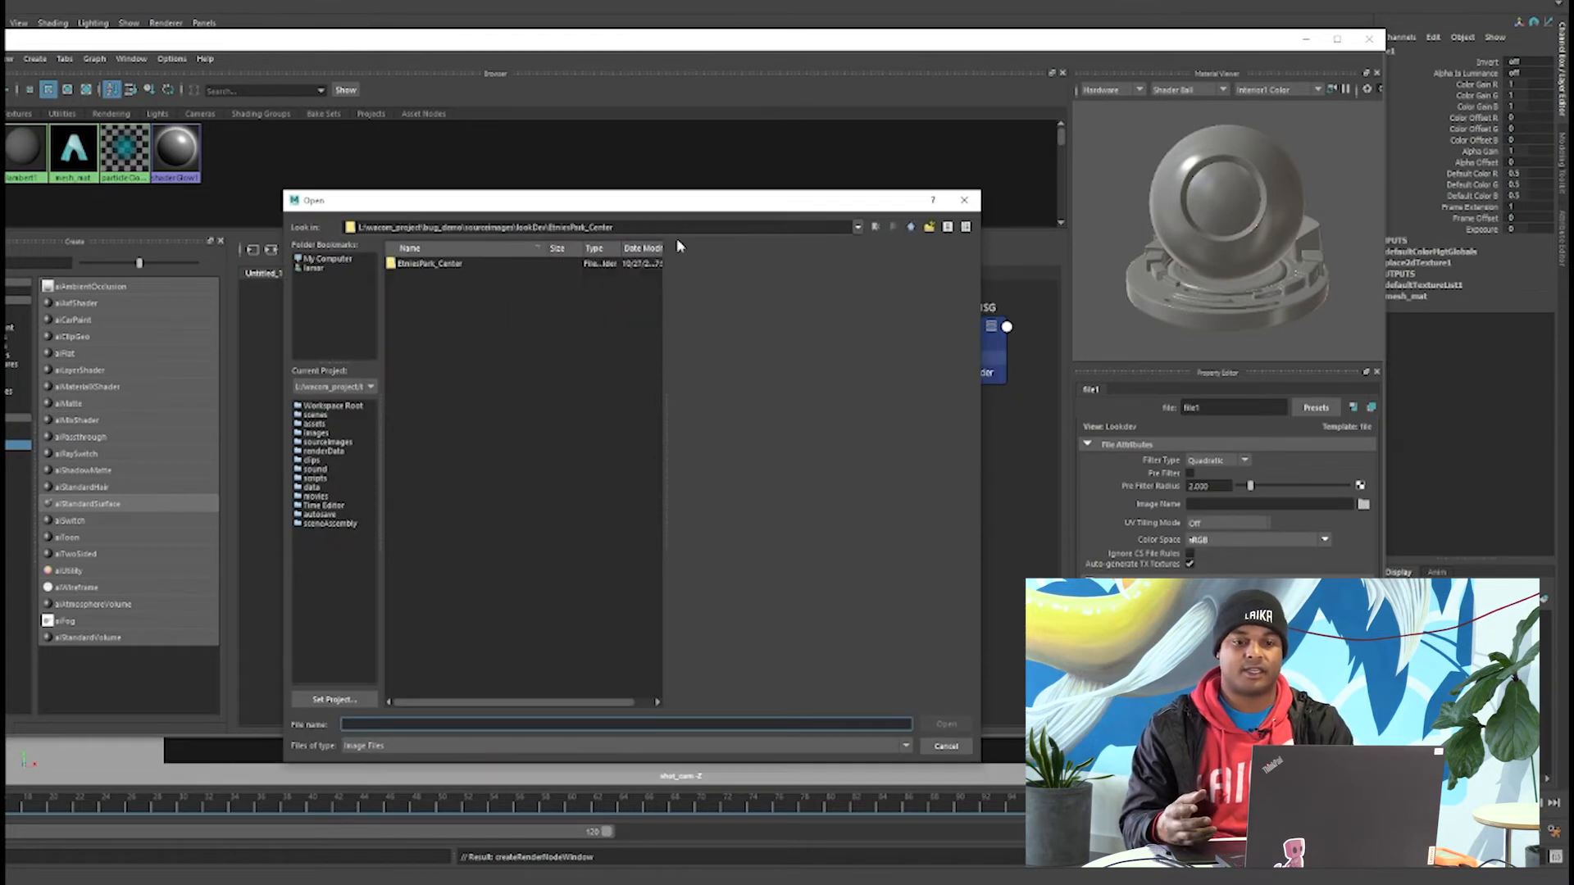
click(911, 226)
click(910, 227)
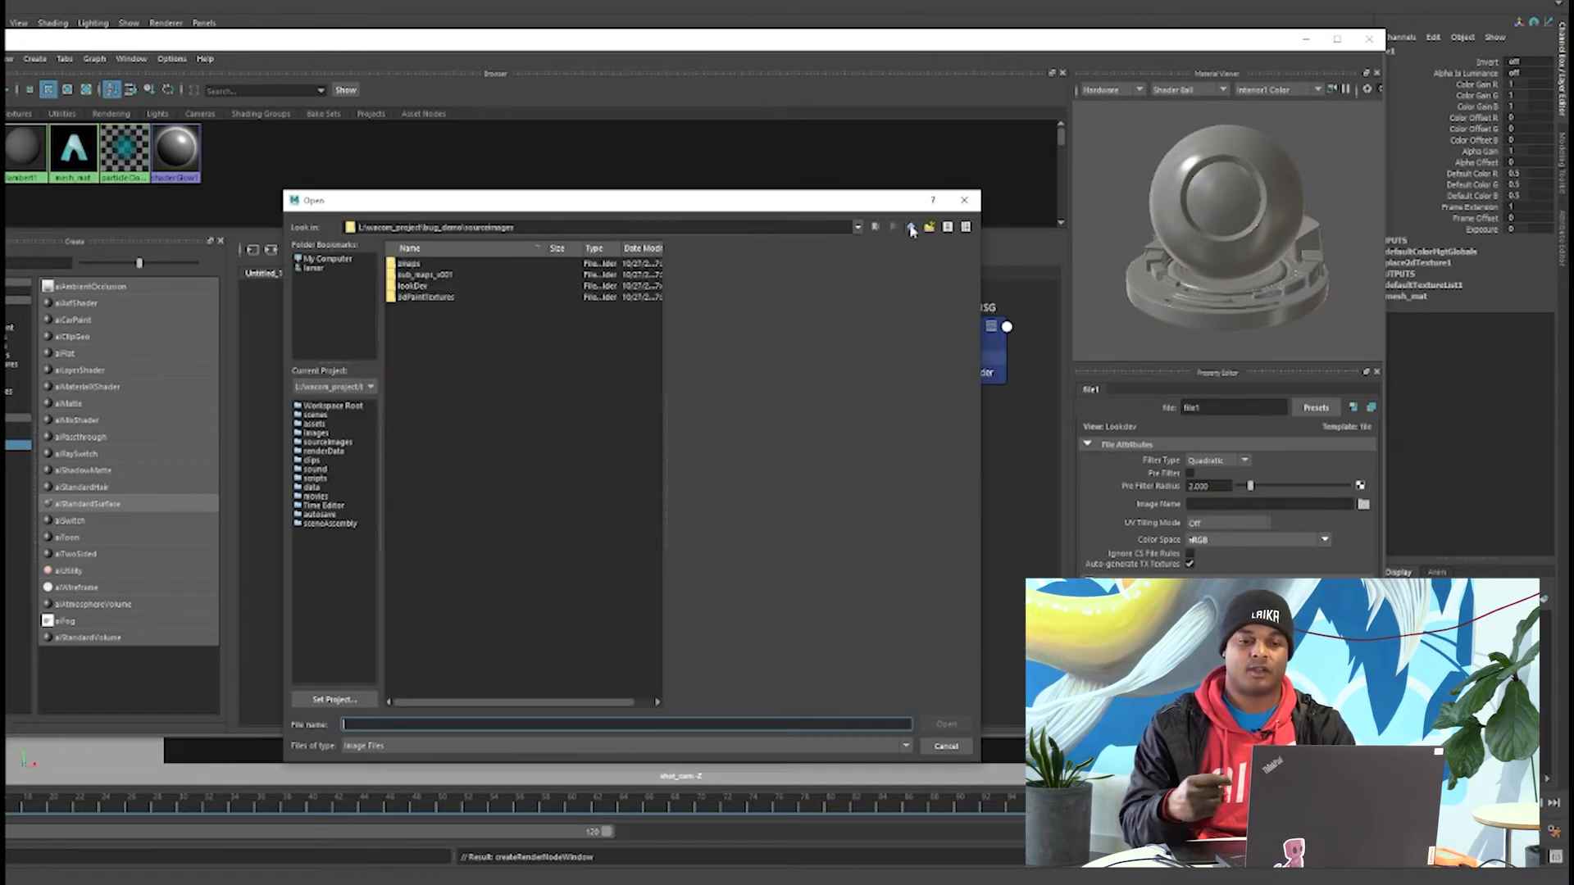
double_click(418, 275)
scroll(503, 679, down, 5)
click(604, 680)
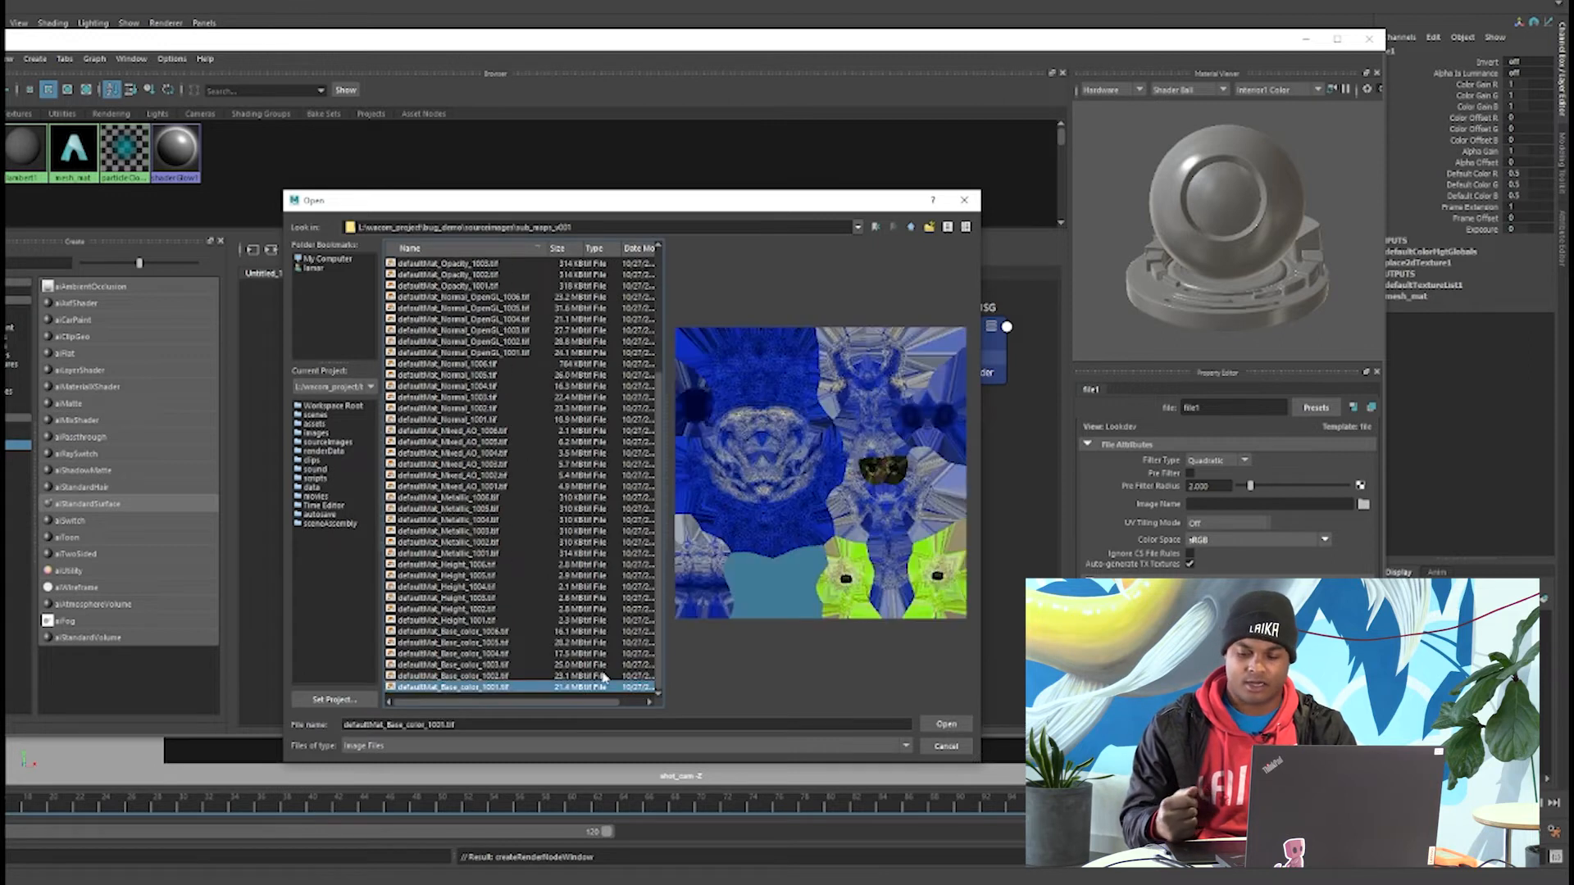
click(945, 723)
Set the file node's UV tiling mode to UDIM (Mari) and switch the viewport to textured display.
click(1227, 523)
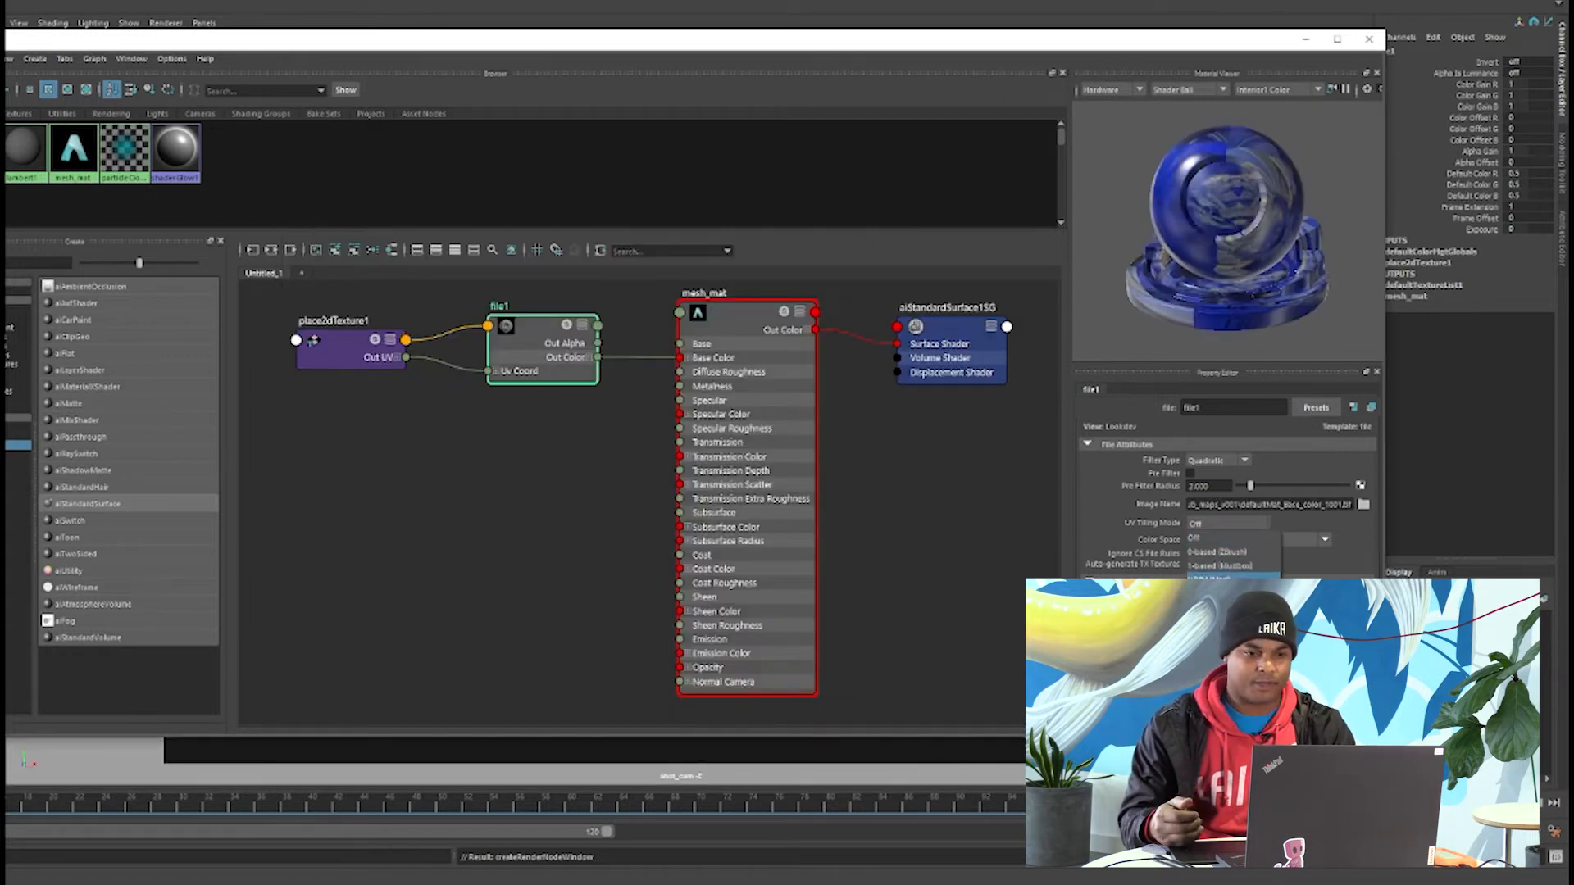
click(1221, 580)
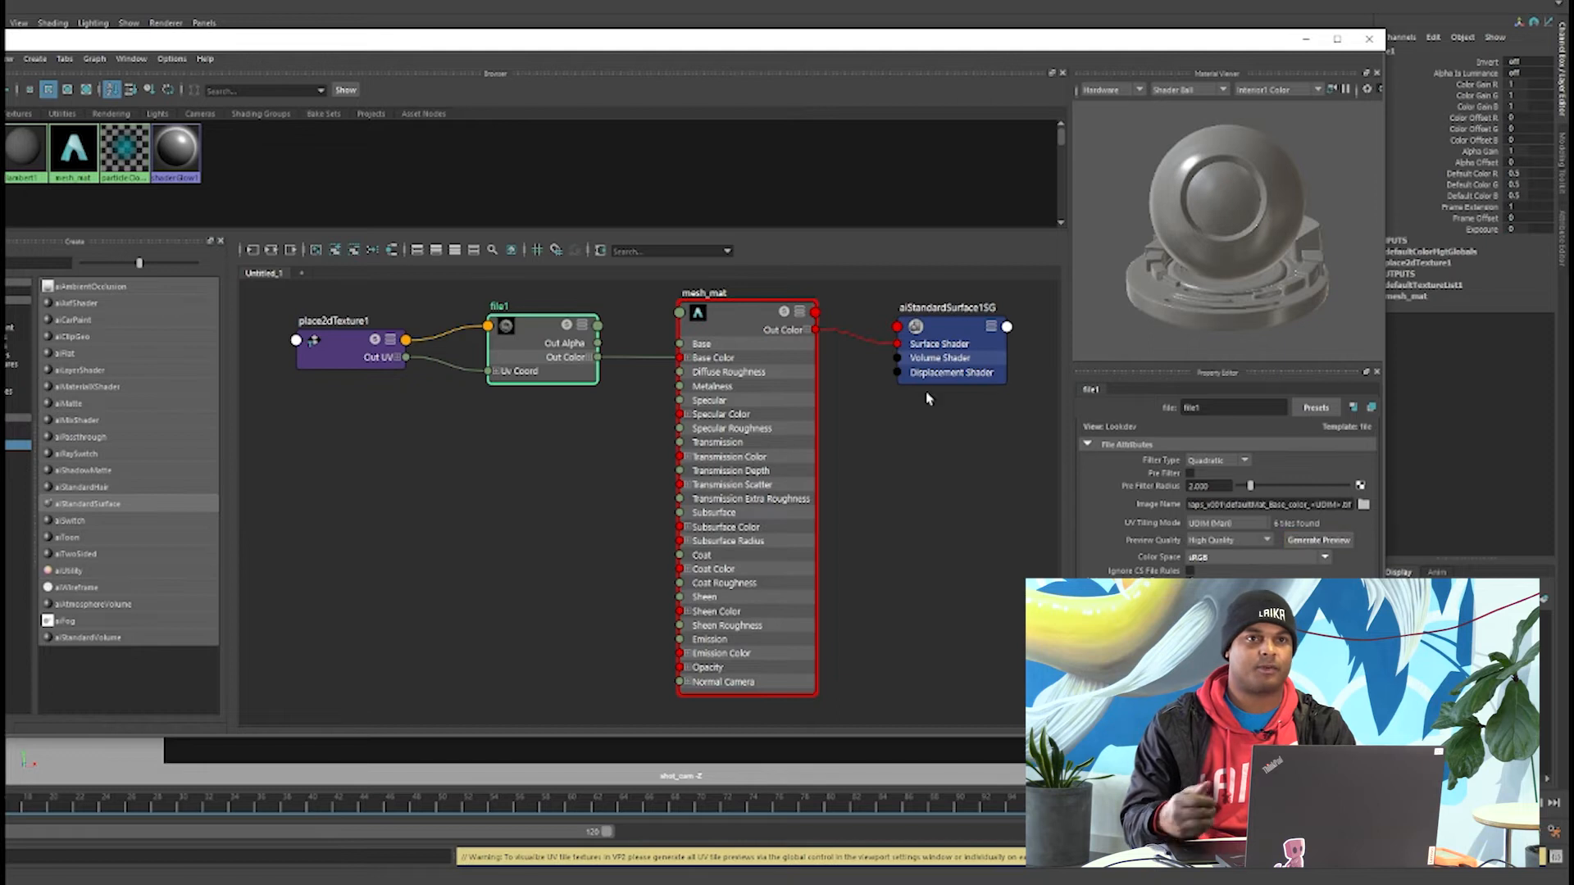
drag(973, 45, 1, 49)
click(724, 348)
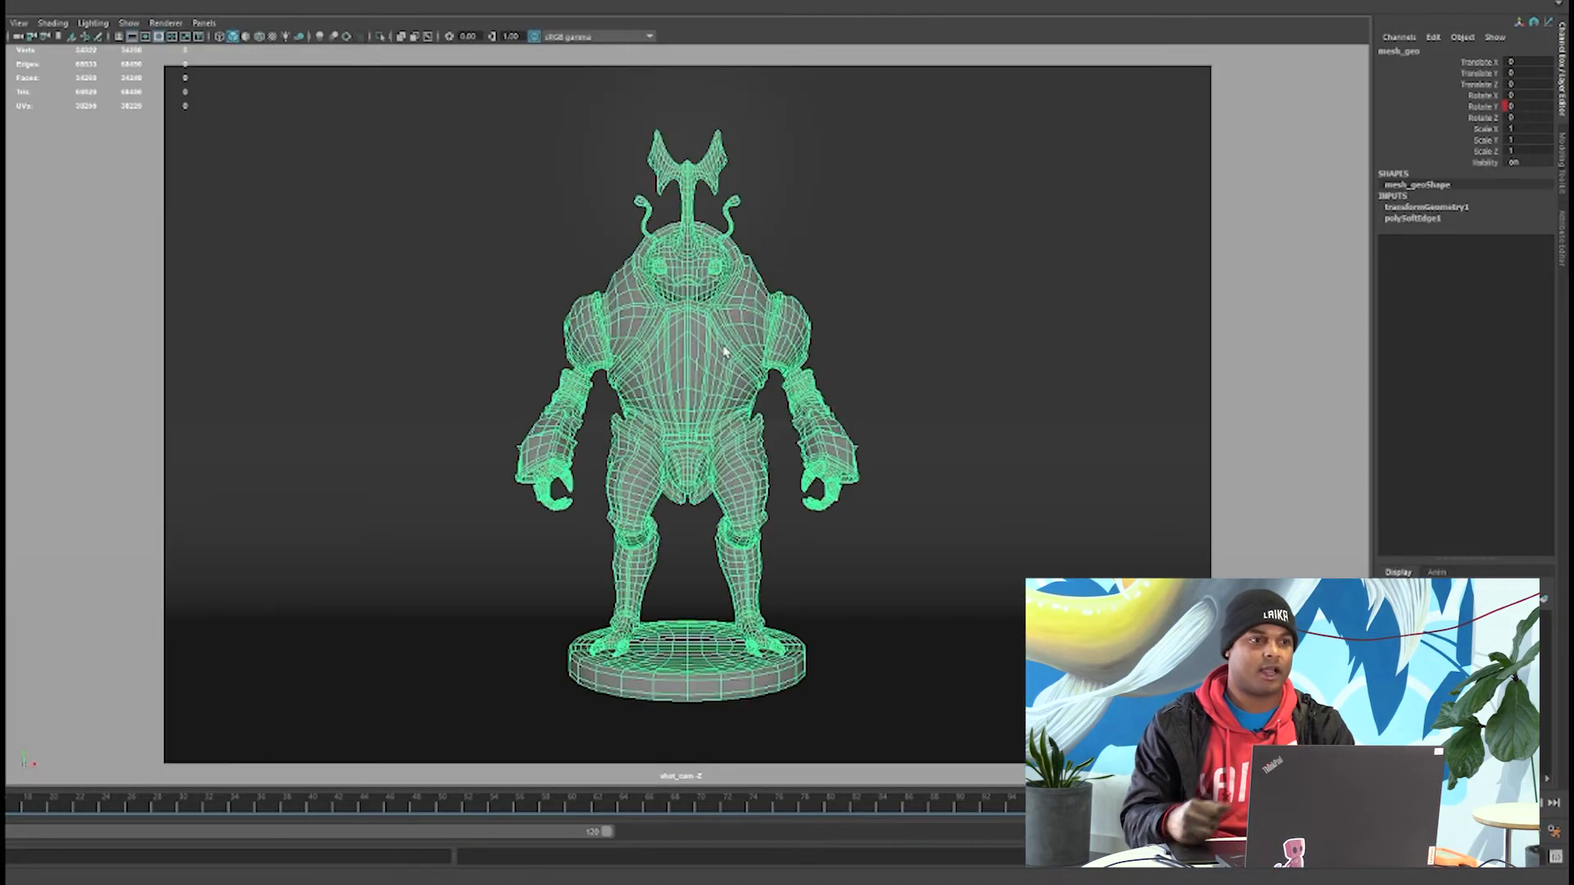
key(6)
click(1131, 341)
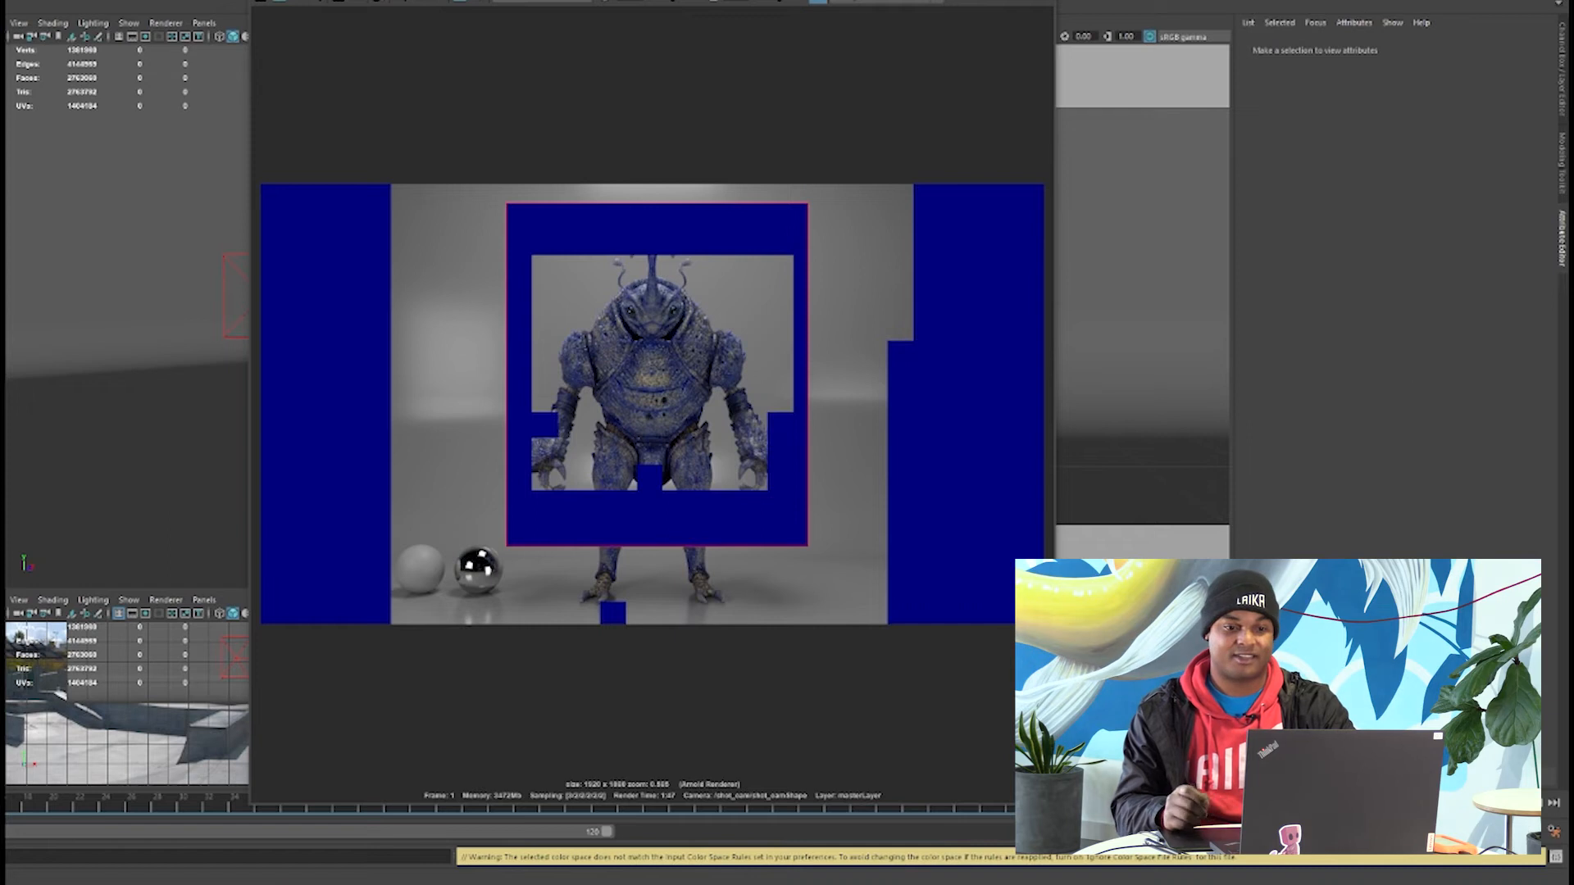
Set the color of aiAreaLightShape3 to blue and render a region around the character.
click(1376, 192)
click(1391, 155)
click(473, 208)
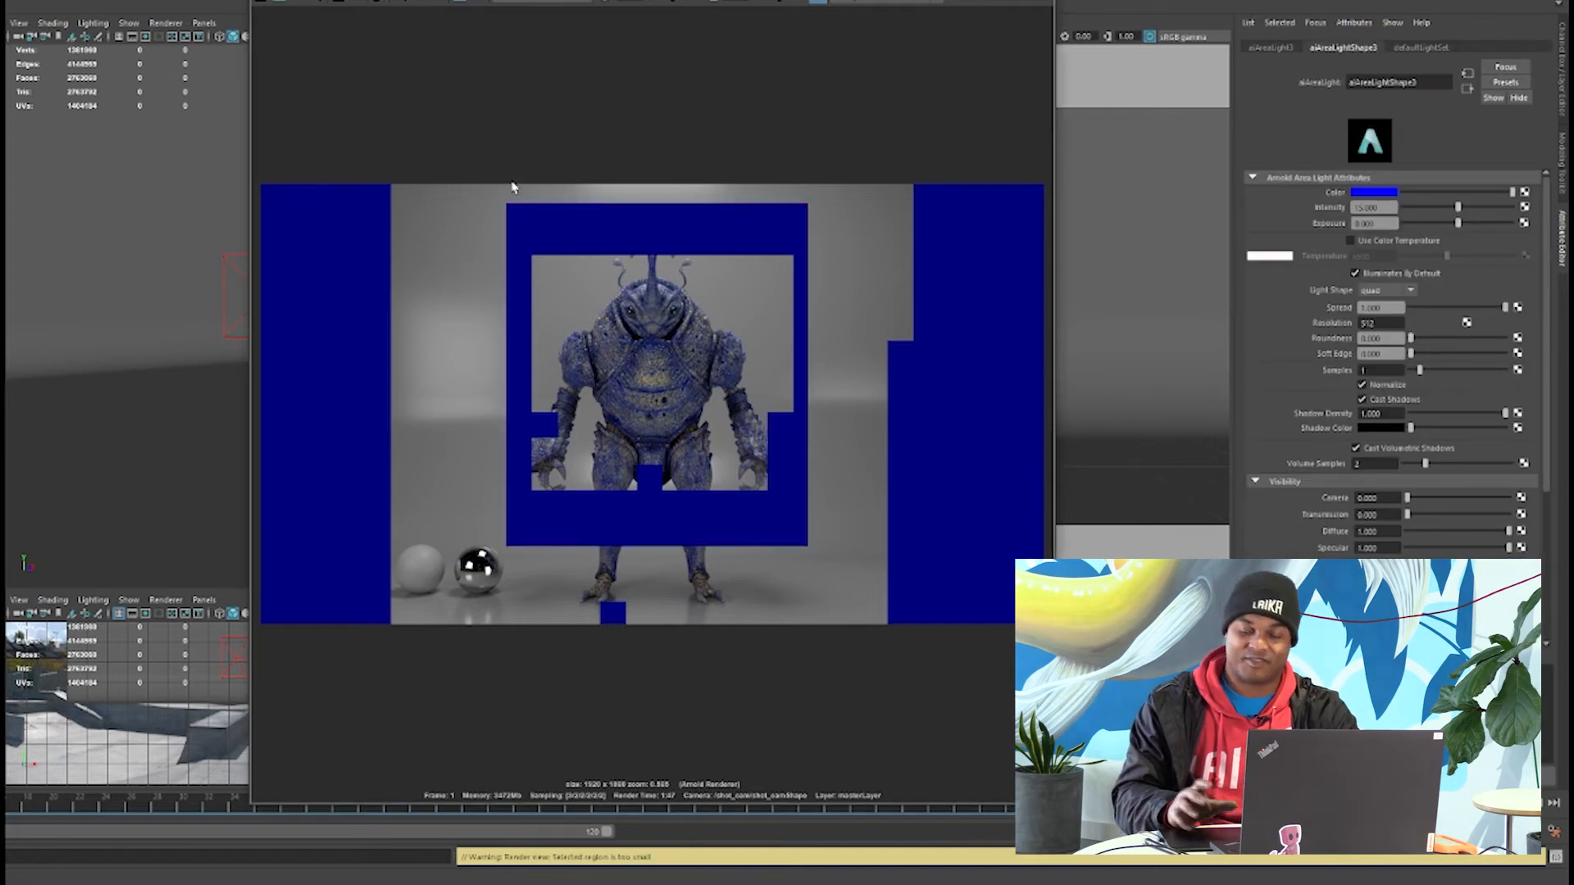
drag(448, 187, 871, 620)
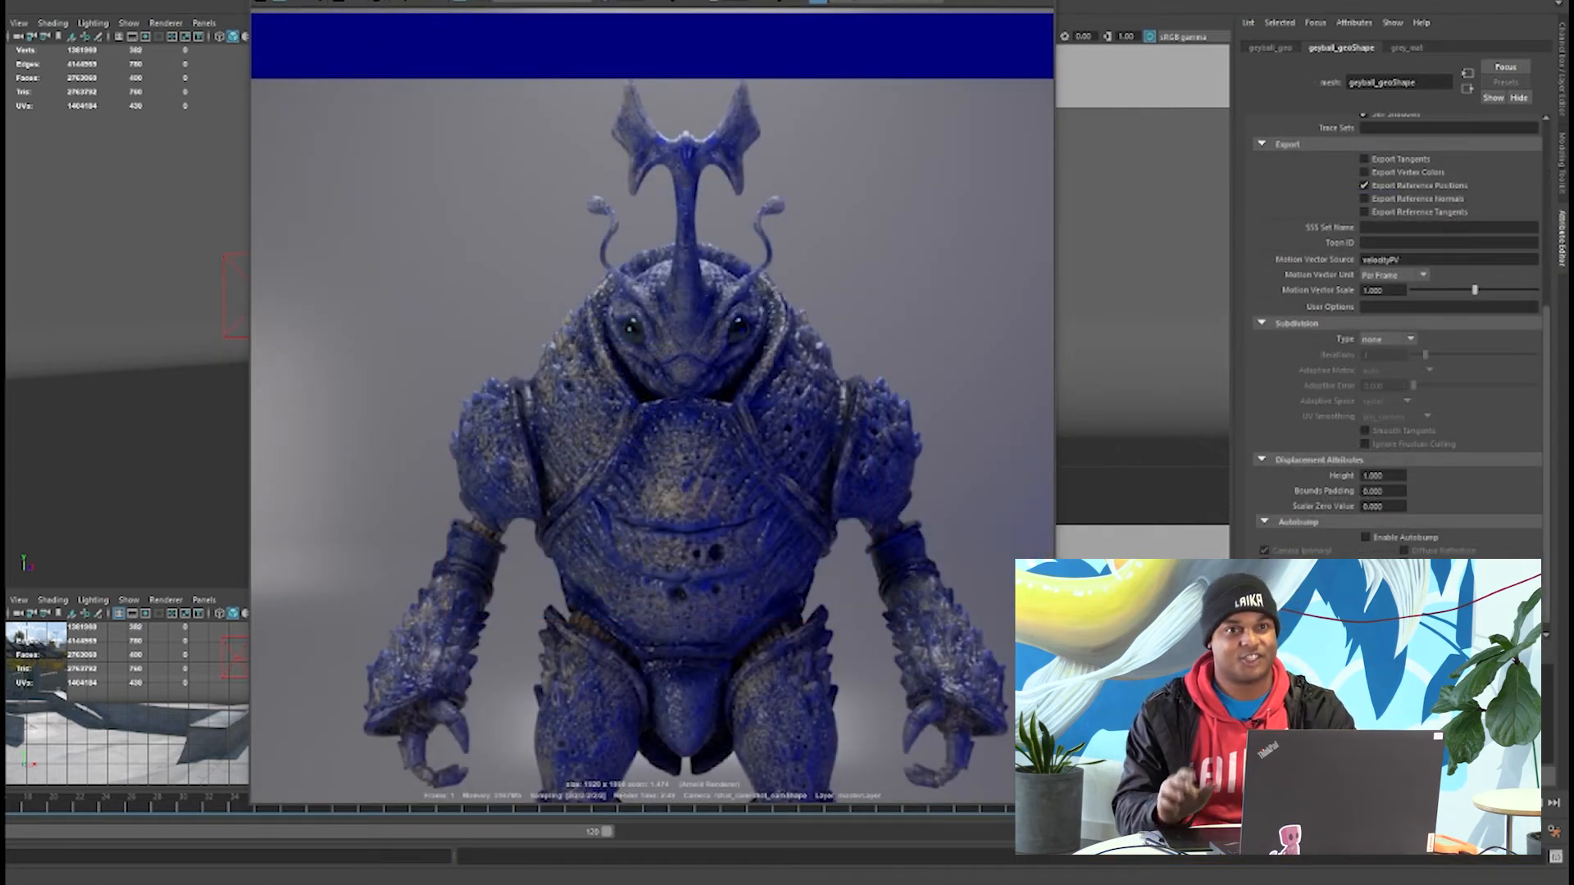
Render through shot_camShape in the Arnold RenderView and set the blue area light's intensity to 10.
click(324, 3)
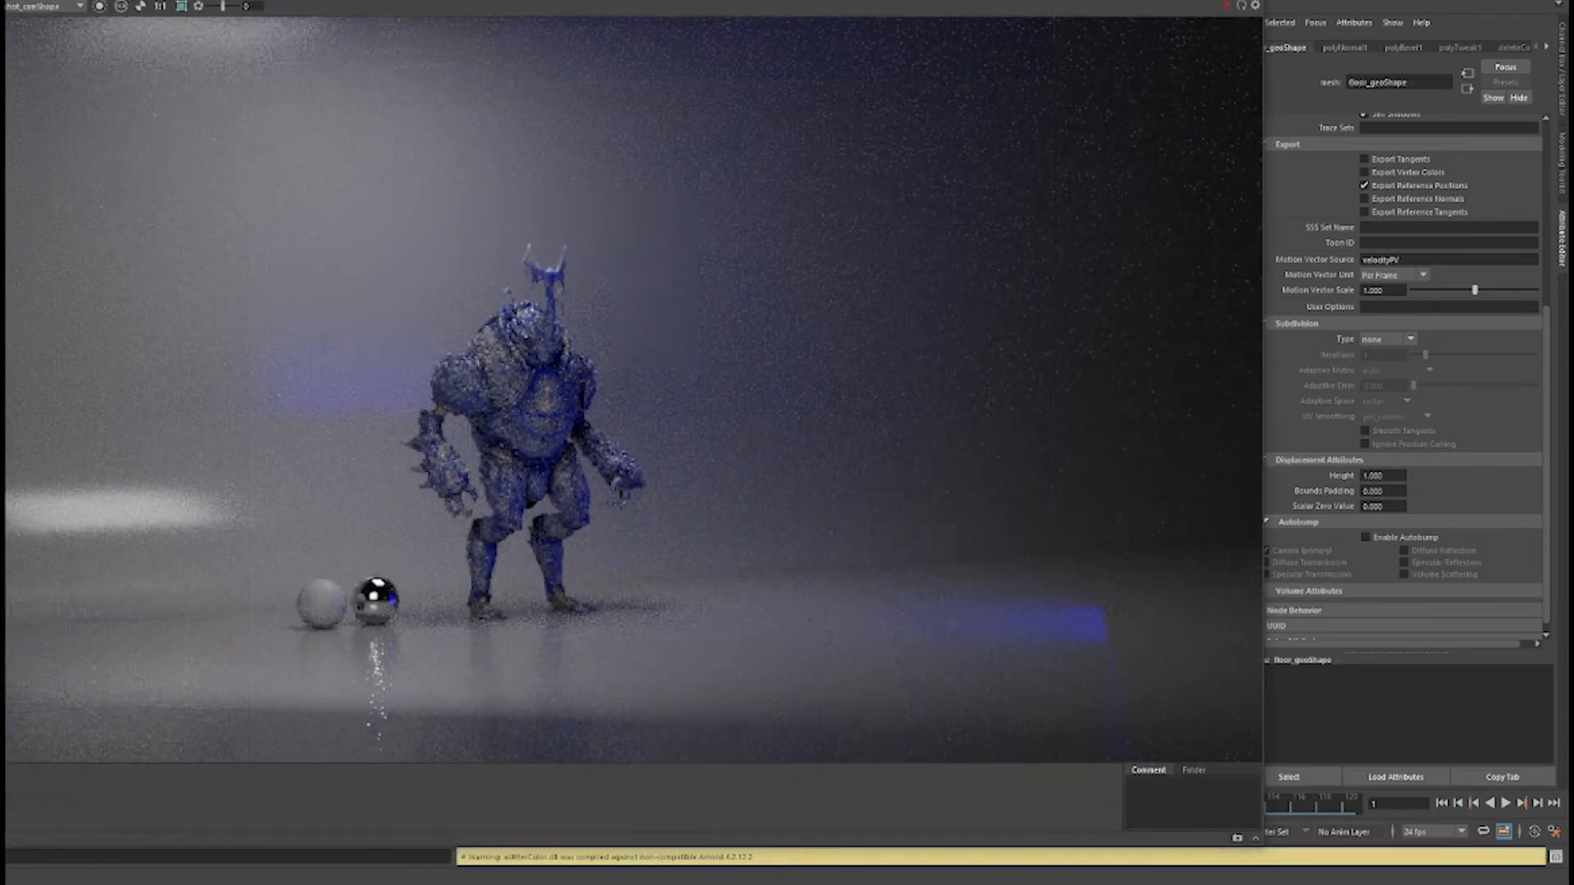
click(33, 3)
click(253, 137)
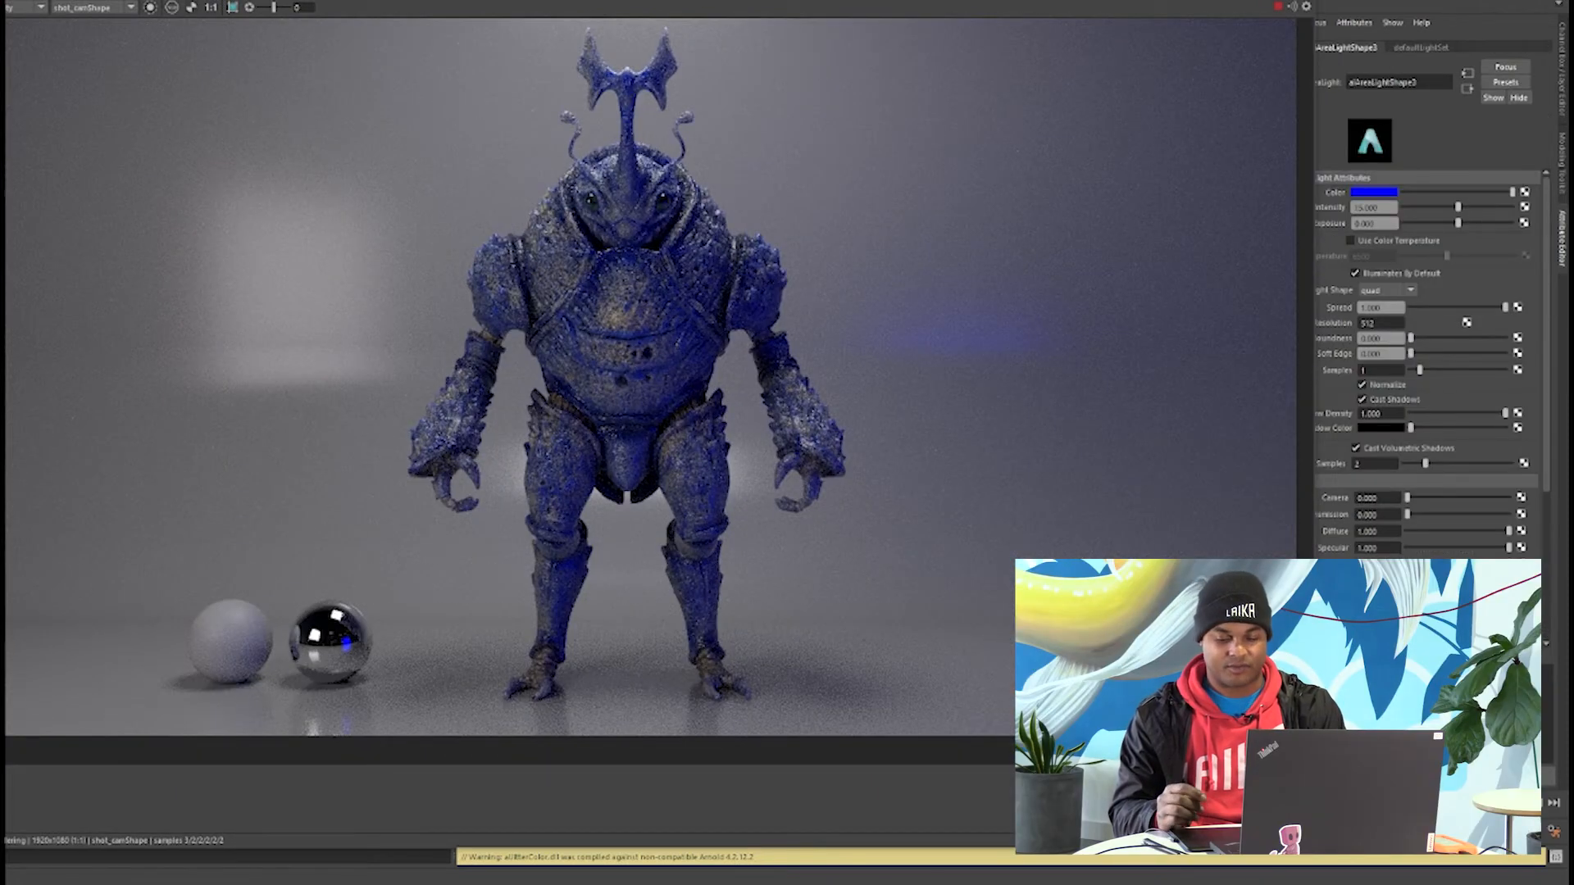
text(10)
key(Return)
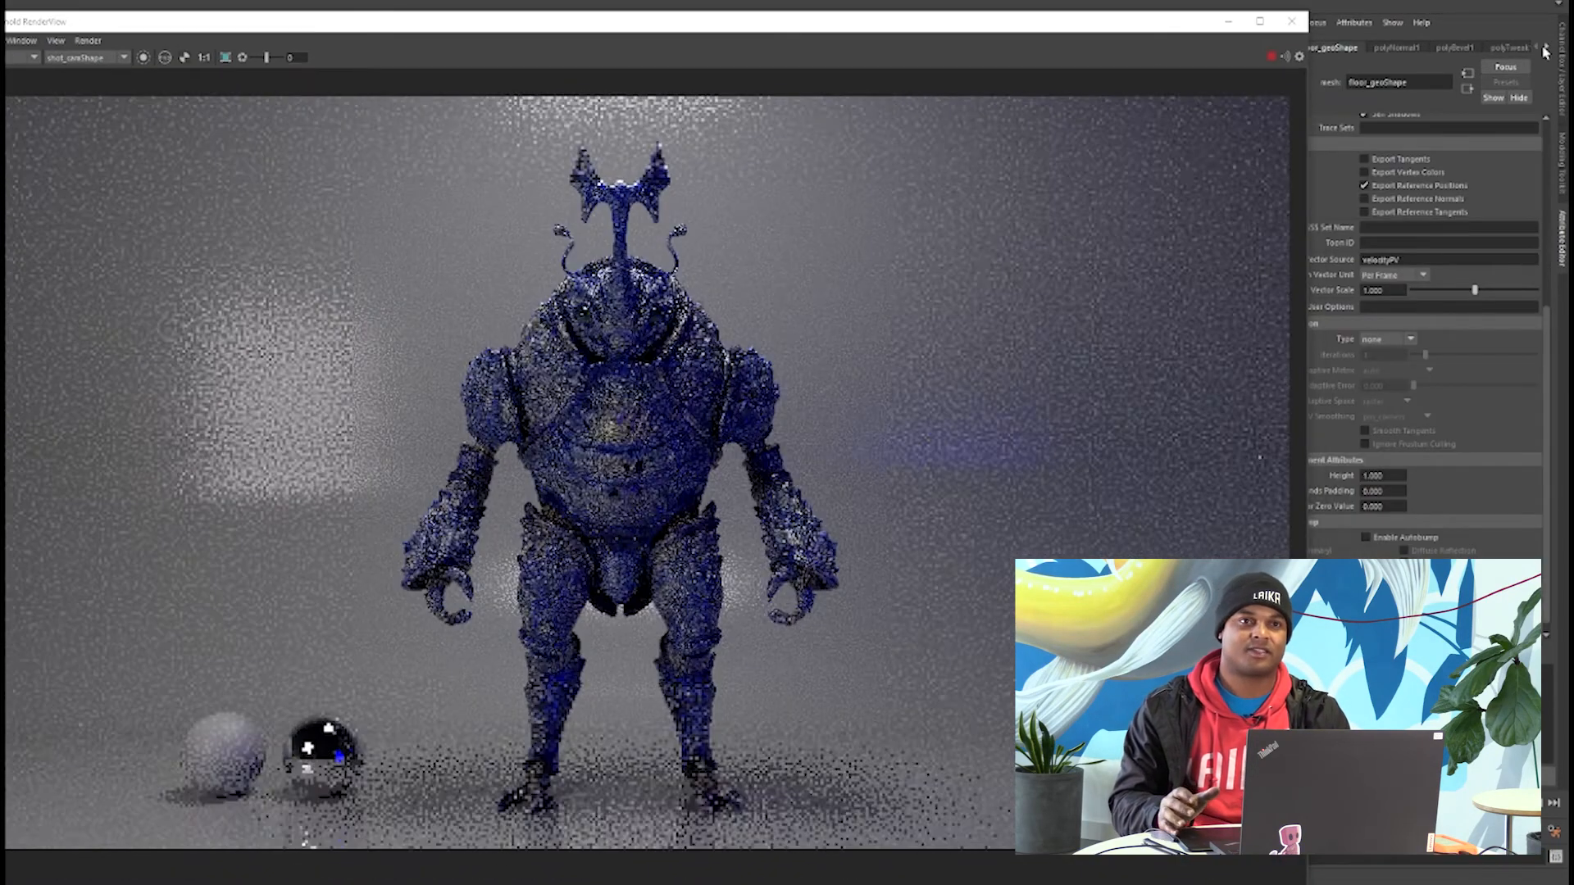
Darken the base color of the floor material floor_mat to a very dark grey.
click(1545, 49)
click(1504, 48)
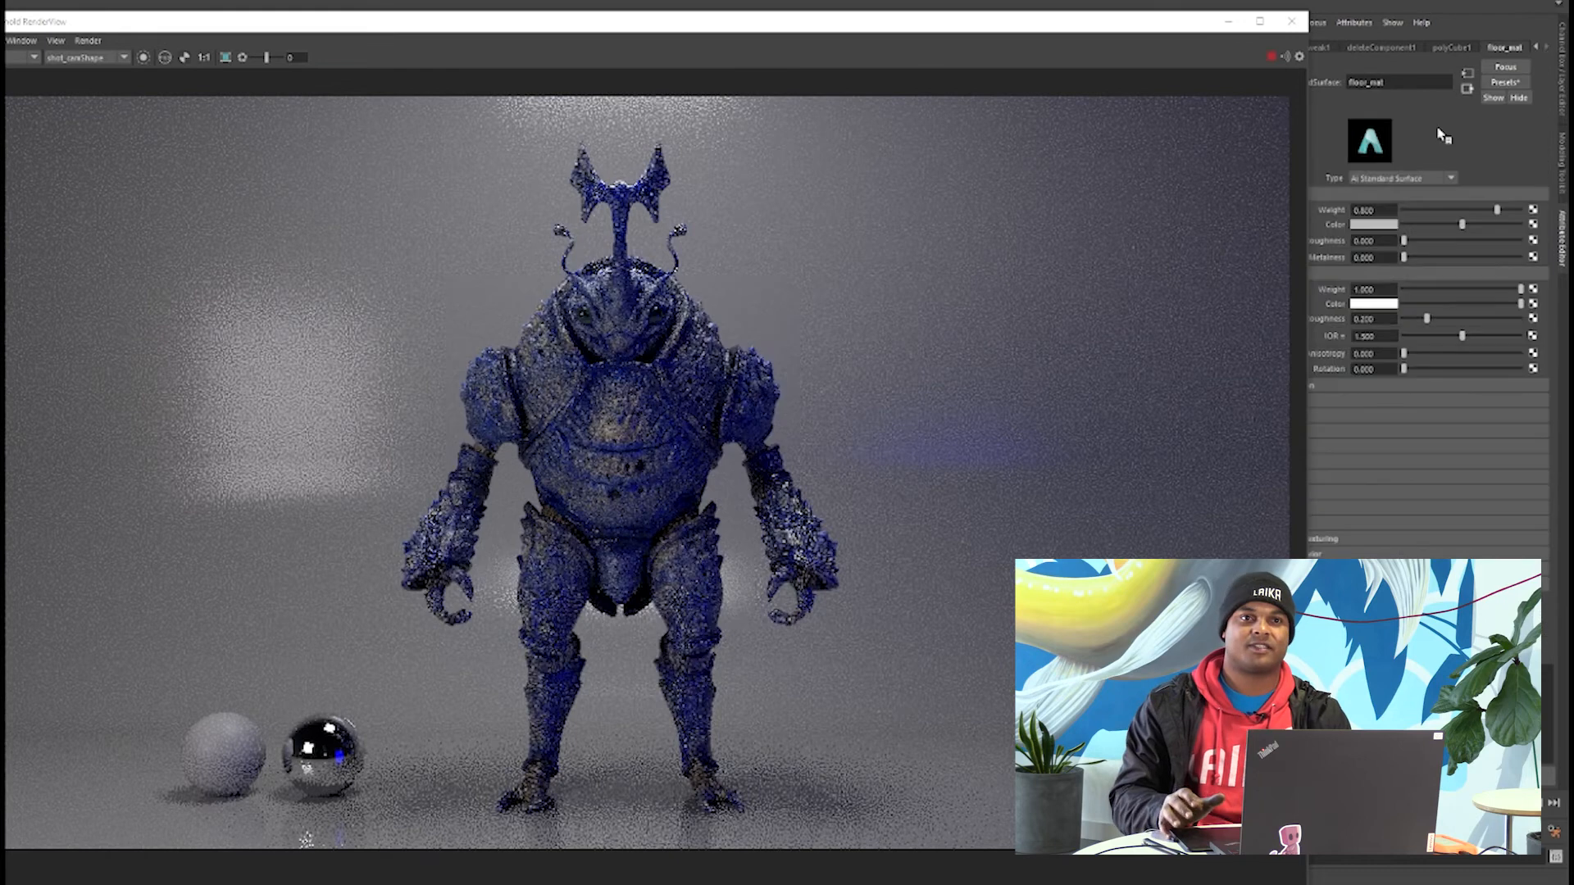
click(1375, 225)
drag(1389, 299, 1281, 299)
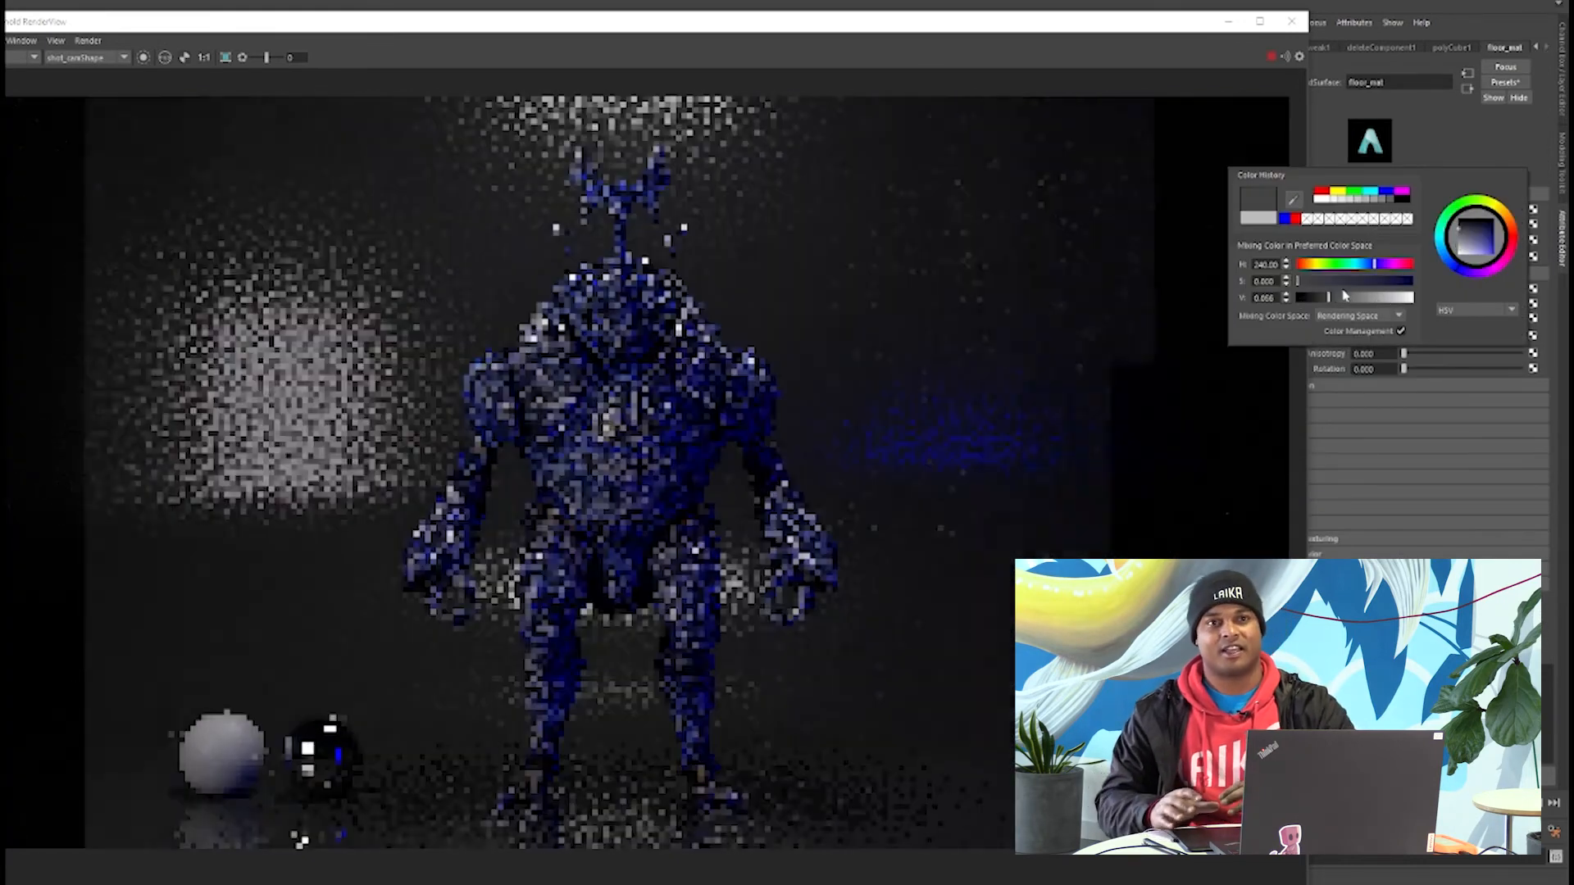